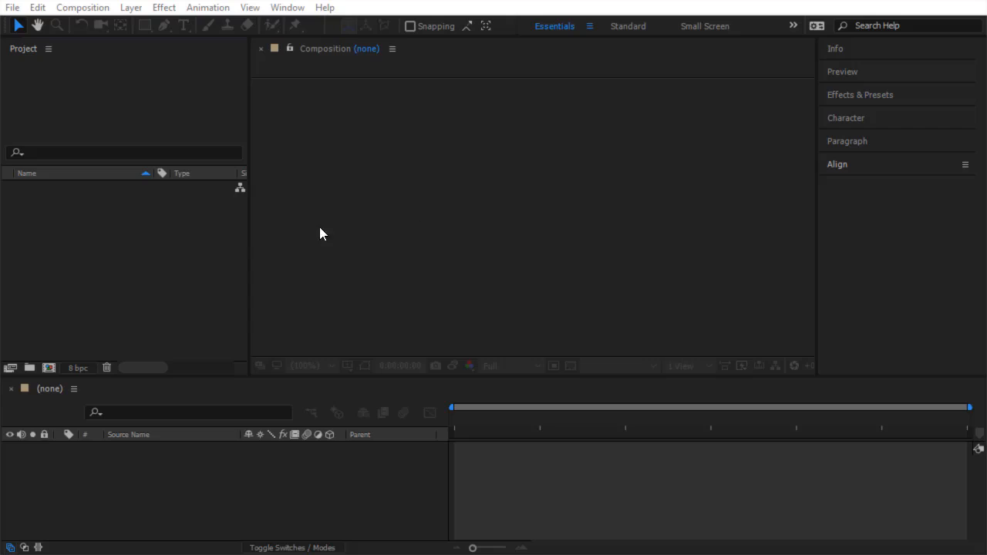
Import the four files Black-BrownCat, BlackCat, BrownCat and CatsStage from the Footage folder into the project.
click(61, 255)
right_click(61, 254)
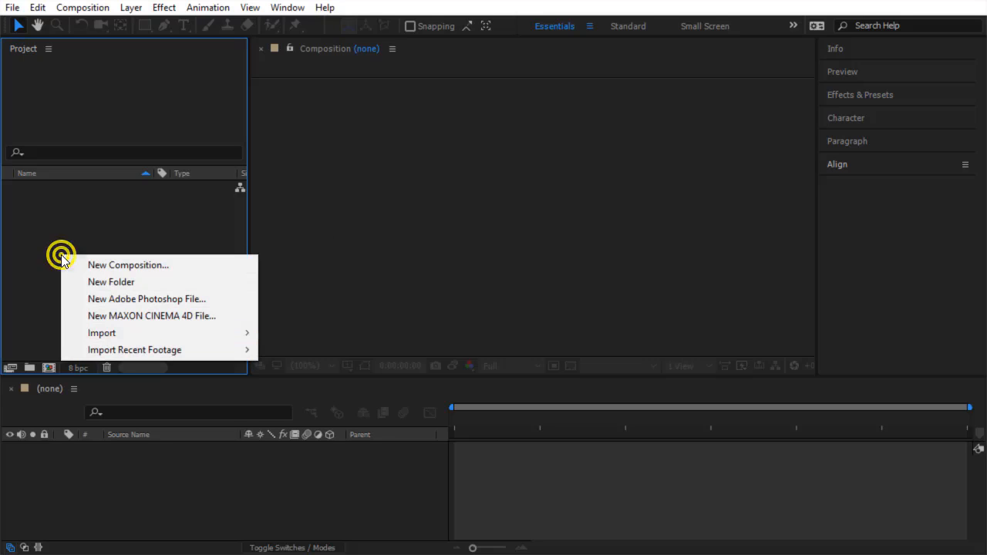
mouse_move(110, 337)
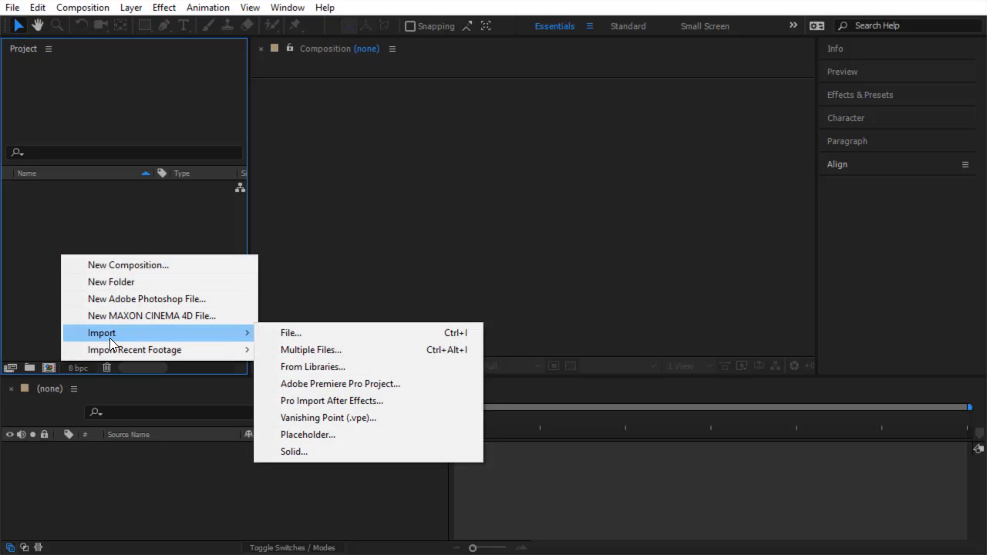
click(303, 331)
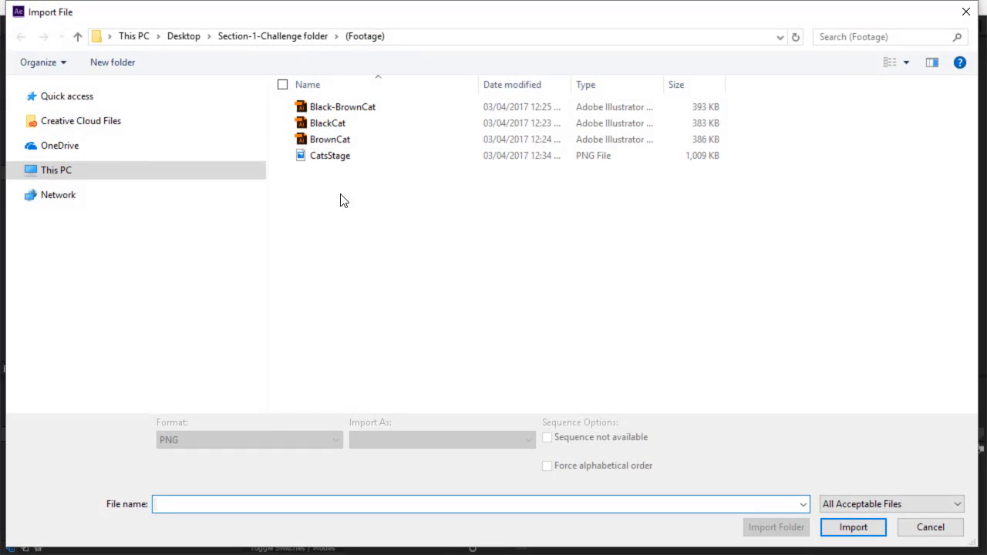
drag(341, 194, 339, 123)
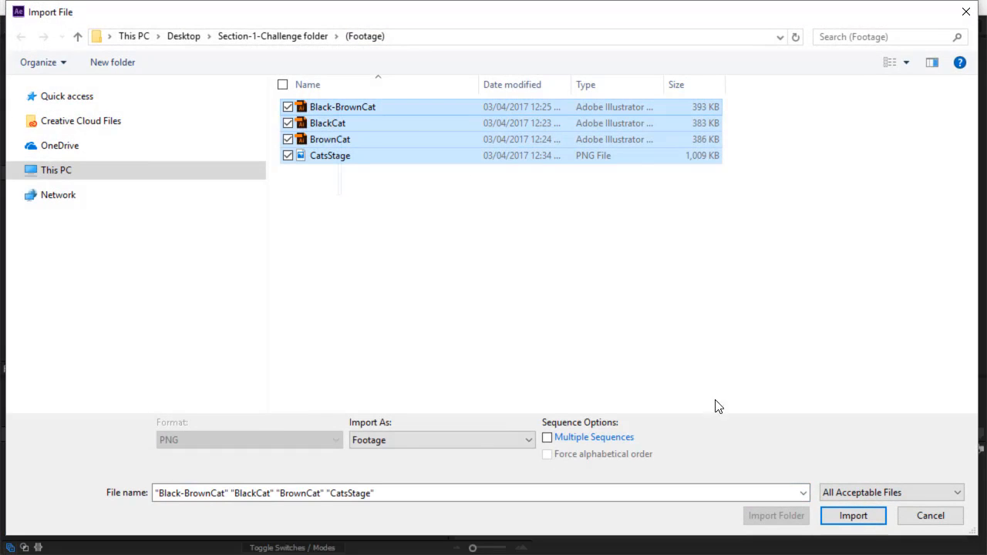
click(856, 517)
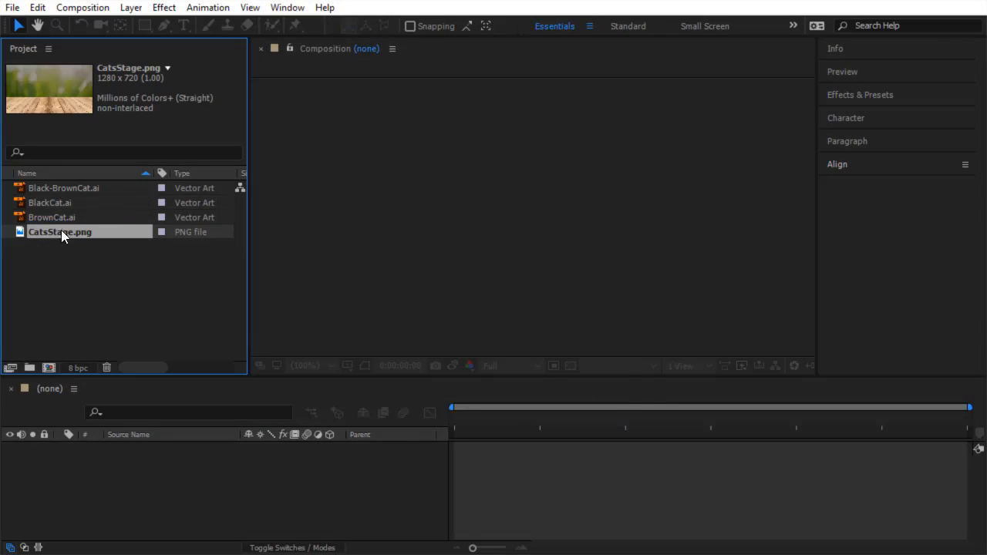
Create a new composition named Simple Challenge with the HDV/HDTV 720 25 preset.
click(49, 368)
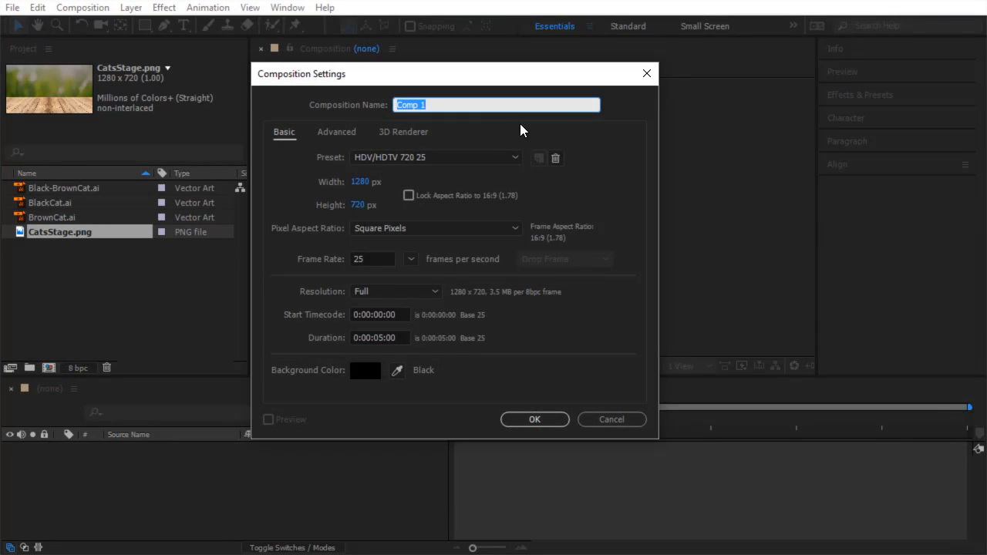
text(Simple Challenge)
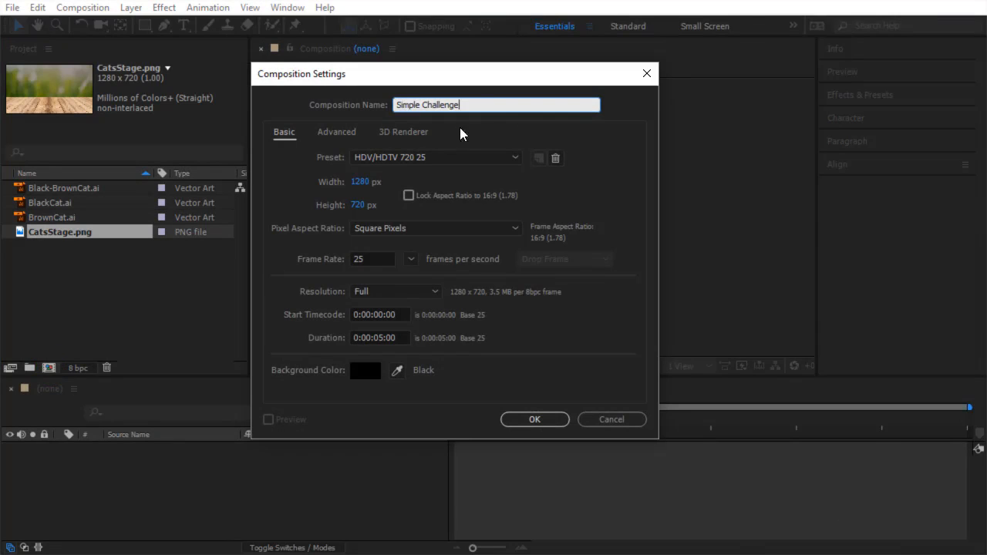
click(429, 157)
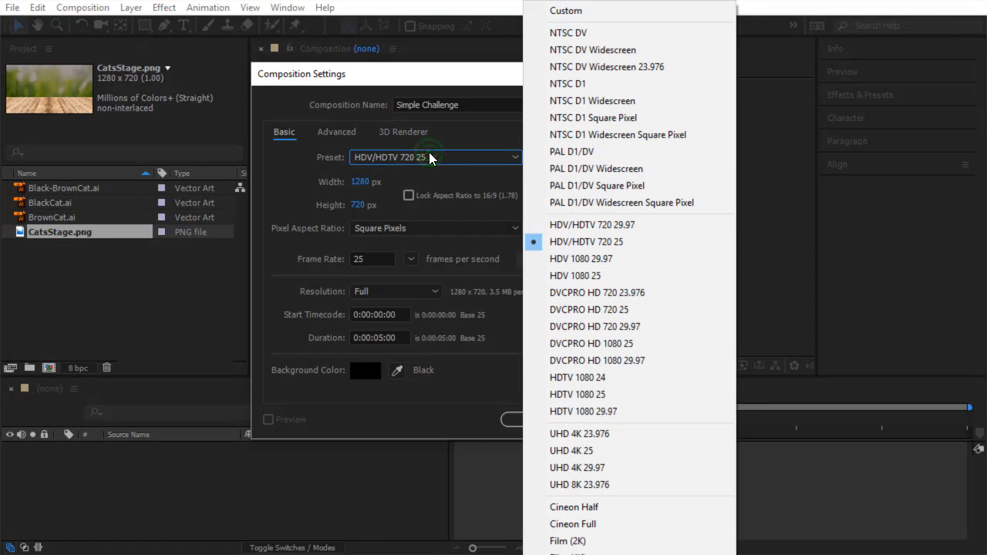
click(576, 243)
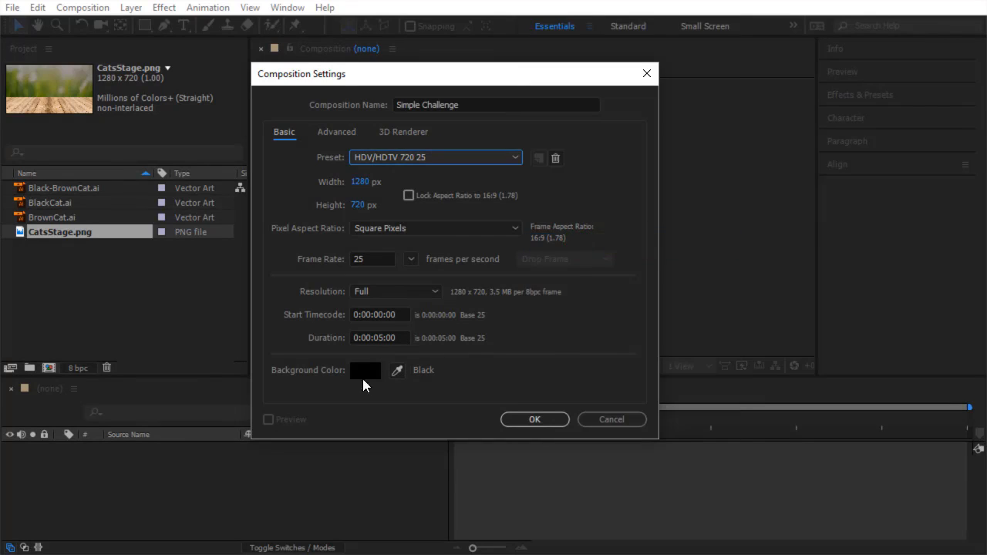
click(542, 417)
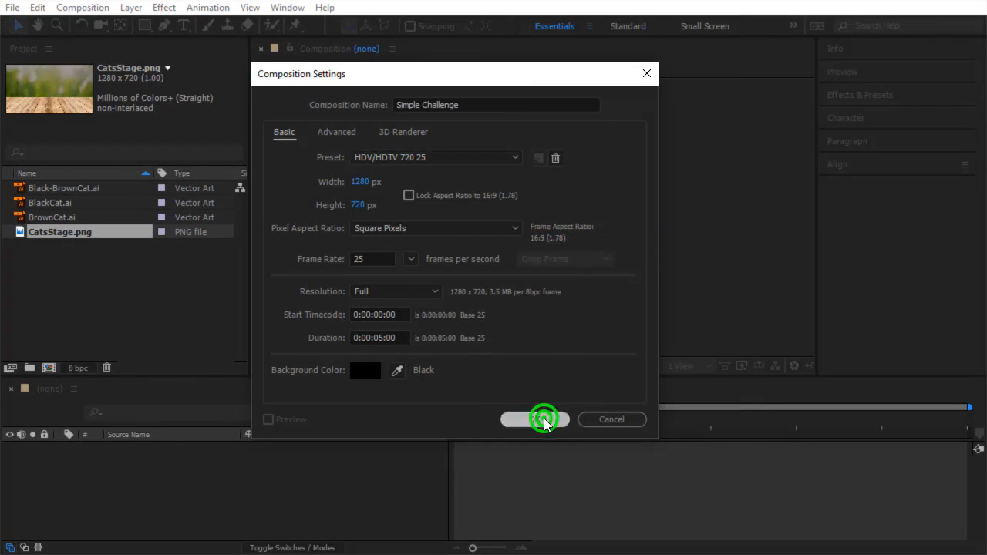
Add CatsStage.png as a layer in the composition and lock that layer.
click(58, 238)
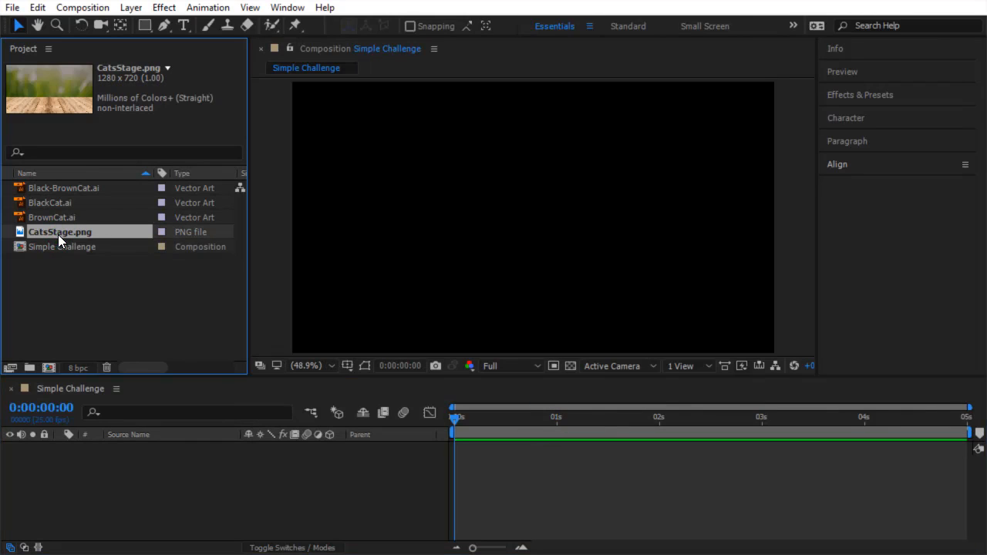
drag(58, 234, 82, 468)
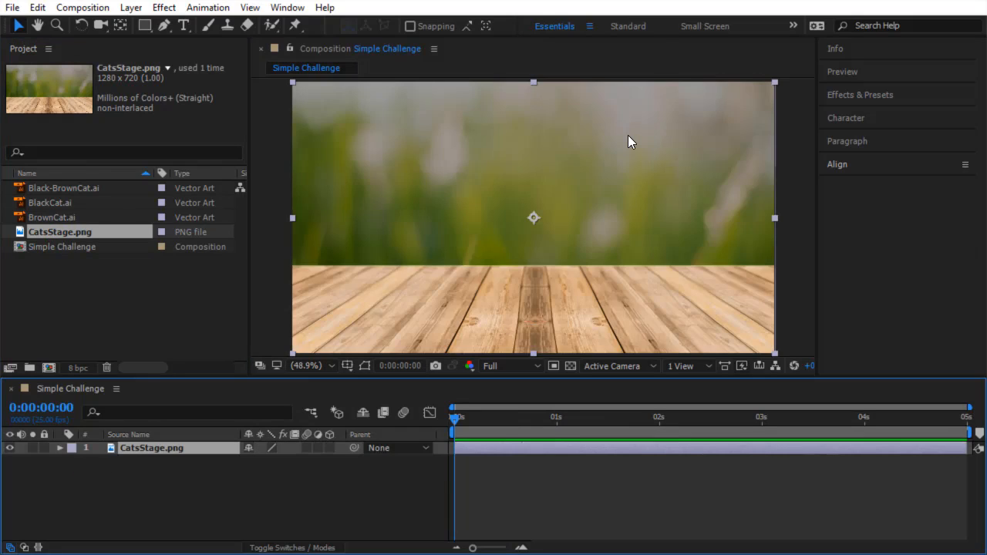
click(45, 450)
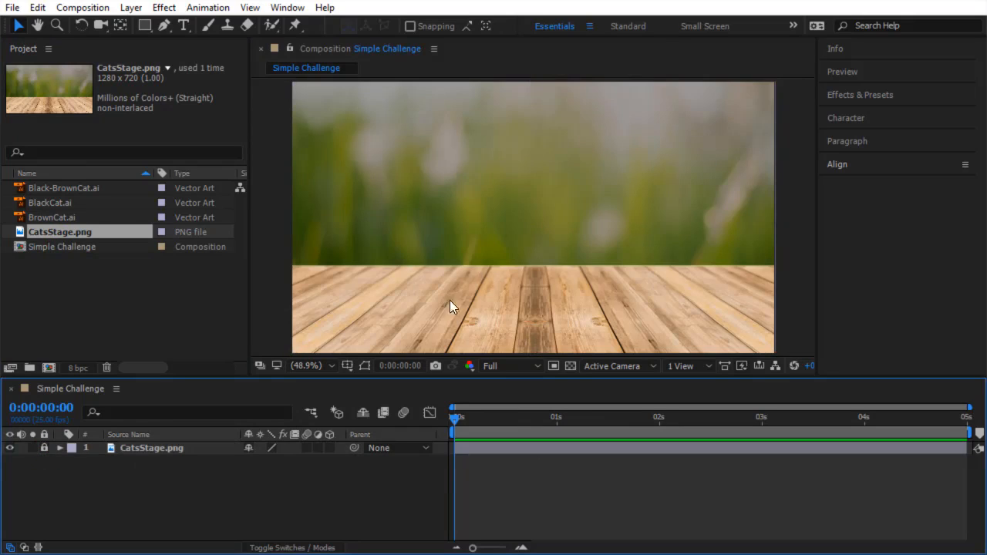
Place the Black-BrownCat and BlackCat heads side by side above the wooden floor in the composition.
click(107, 193)
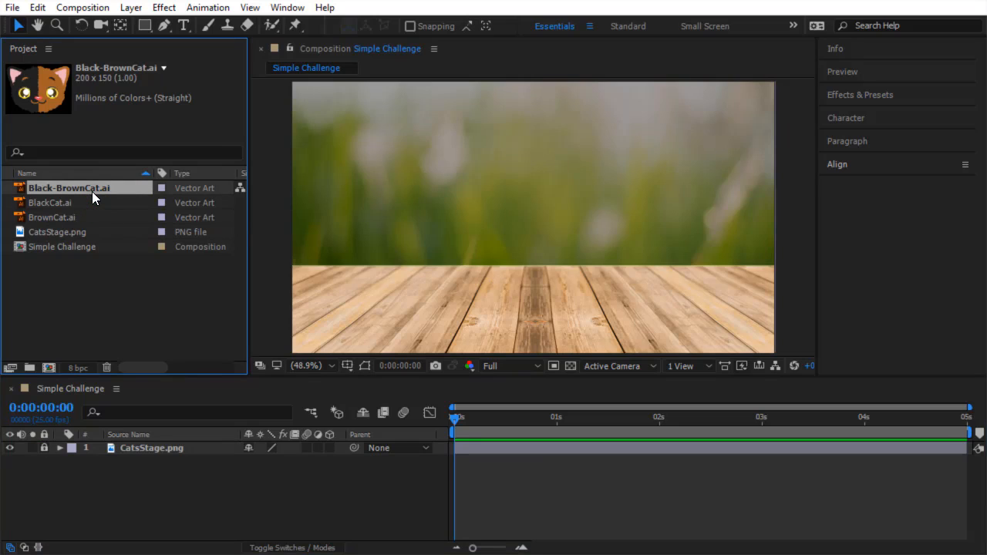
drag(92, 193, 401, 191)
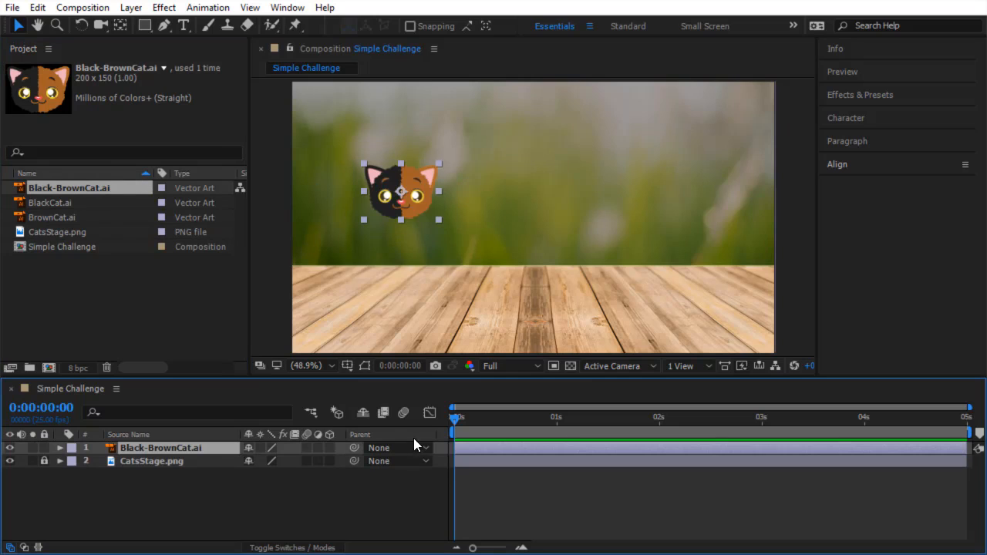
click(89, 202)
drag(82, 206, 585, 208)
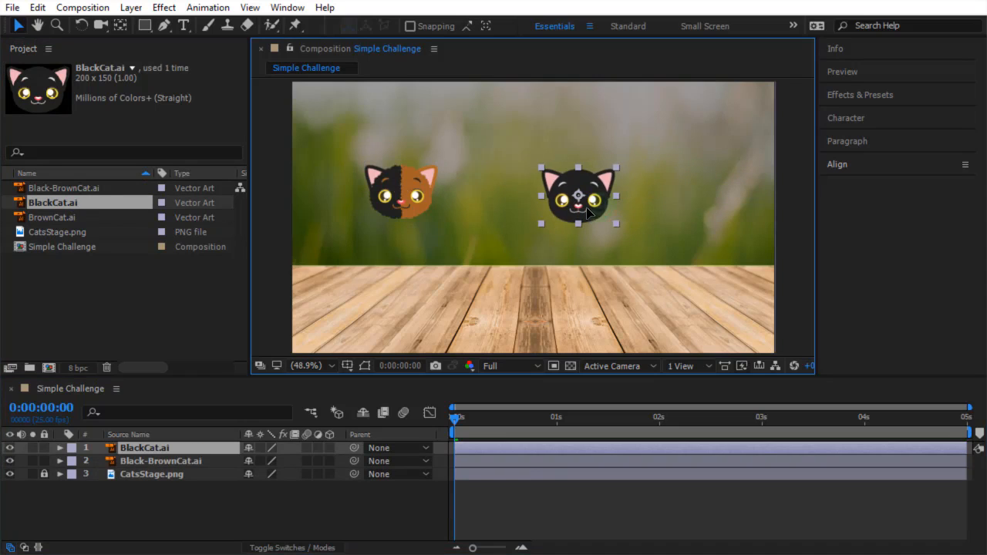
drag(397, 203, 438, 205)
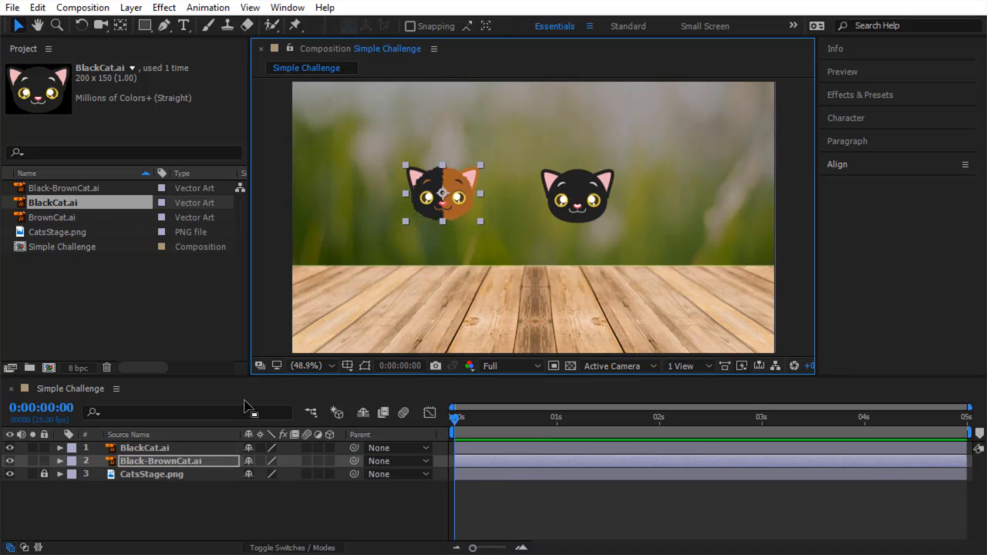
Expand the BlackCat layer's Transform properties to inspect them, then collapse it.
click(181, 447)
click(181, 461)
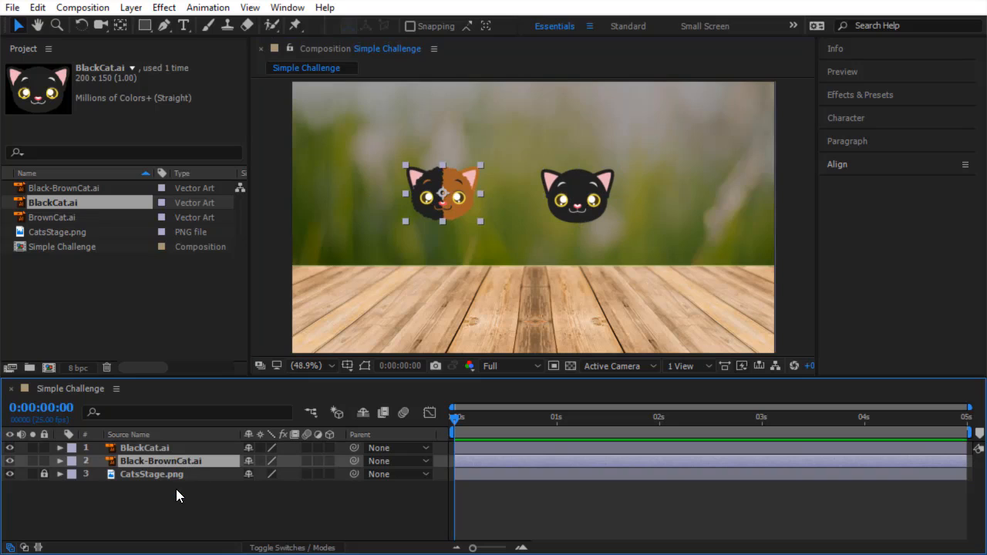
click(172, 449)
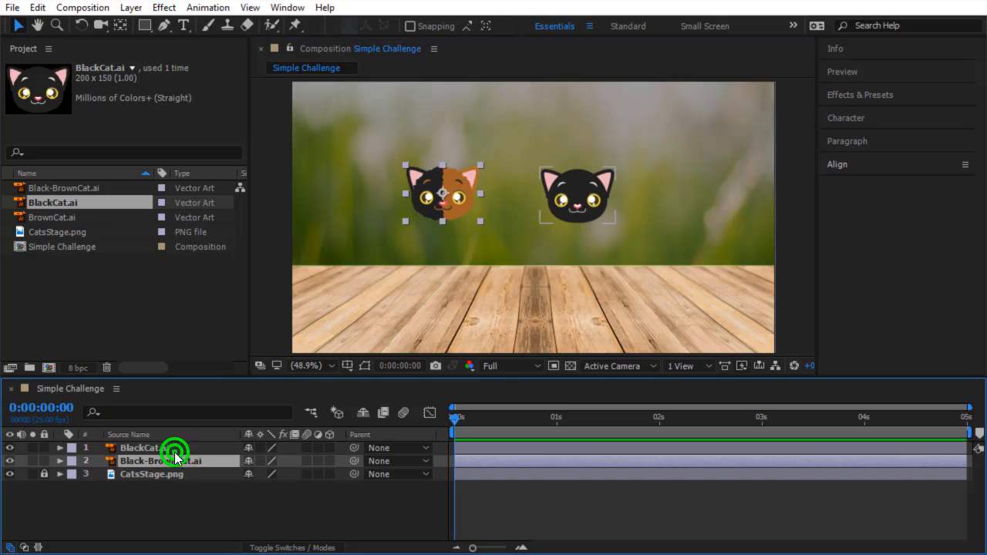
click(60, 448)
click(74, 461)
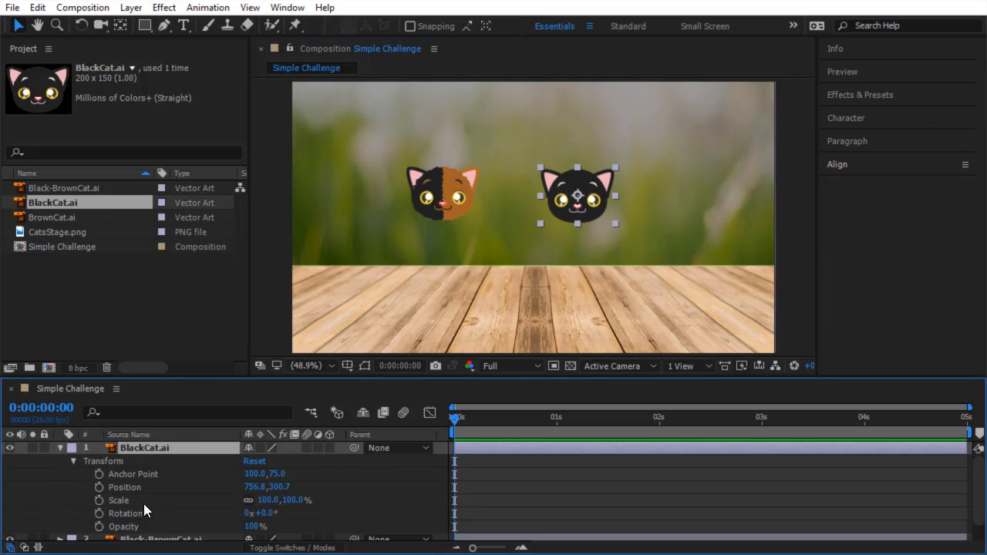
click(61, 447)
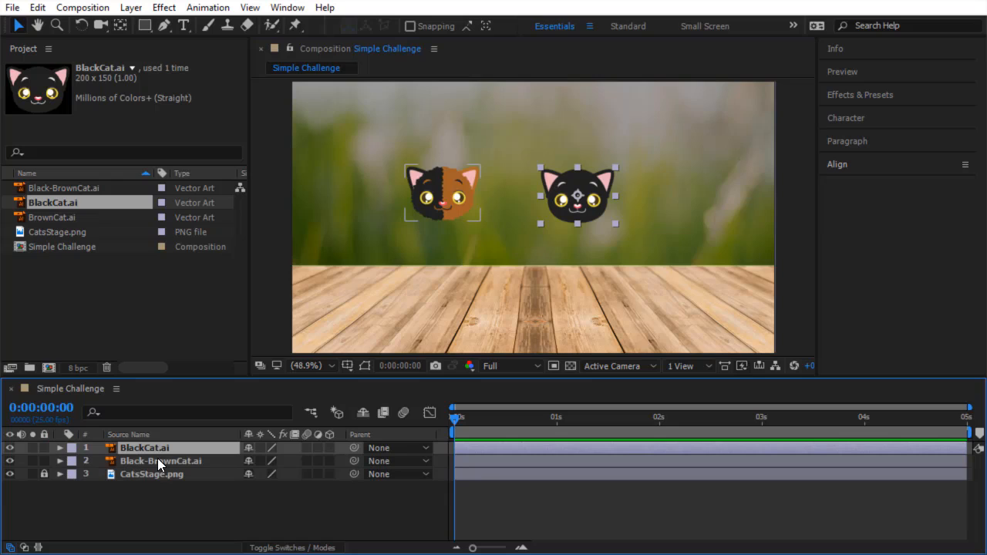
Select both cat layers and show only their Position properties.
key(ctrl)
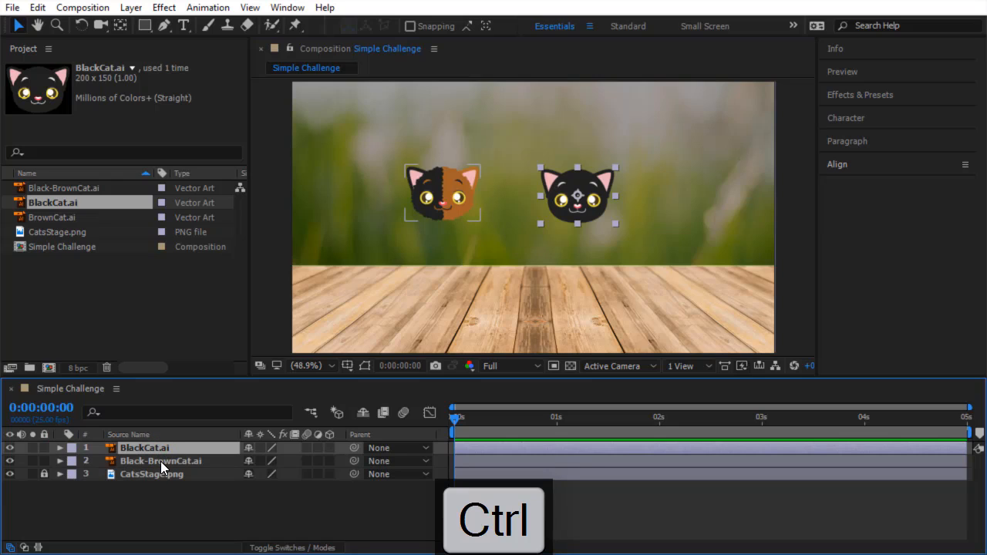
ctrl+click(160, 461)
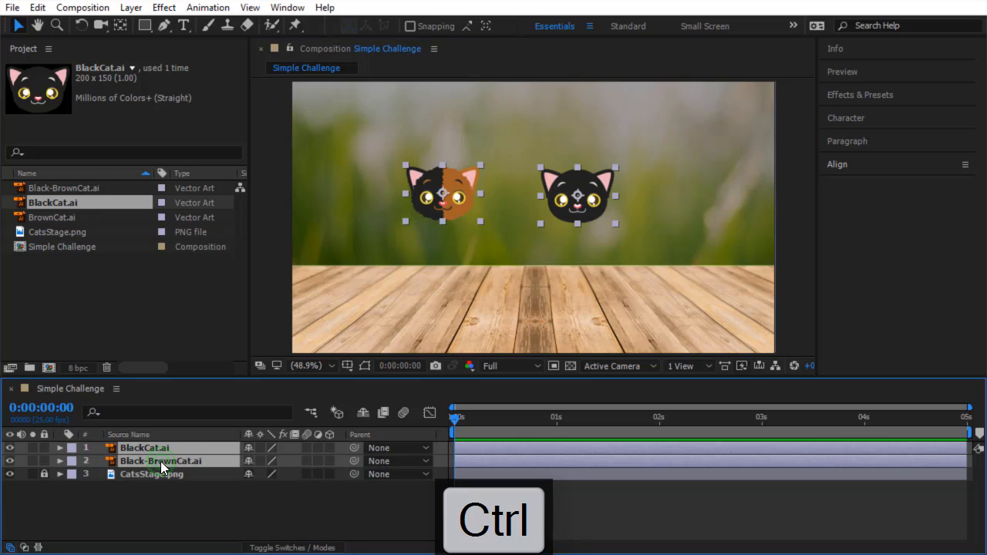
key(p)
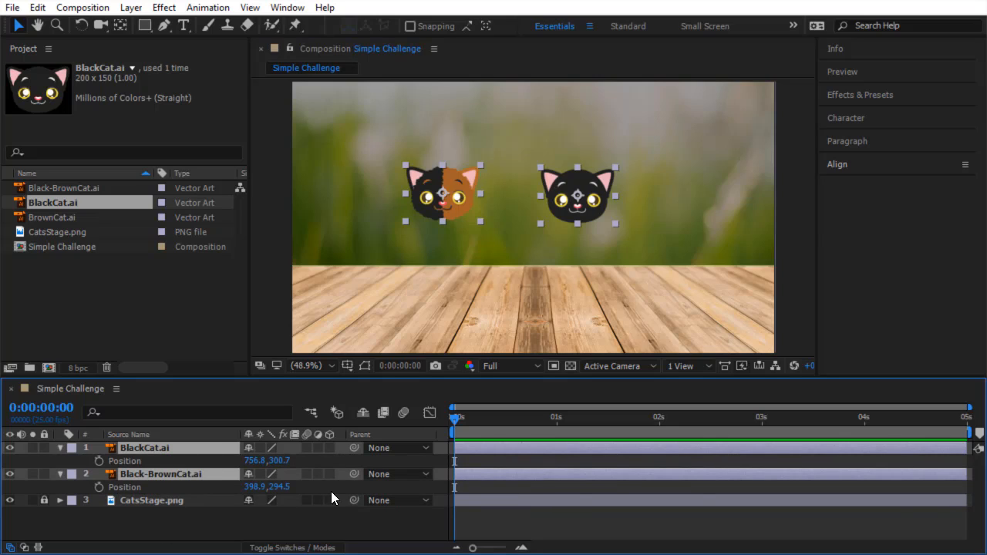
Add Position keyframes for both cat layers at 0:00:01:00.
drag(455, 418, 556, 437)
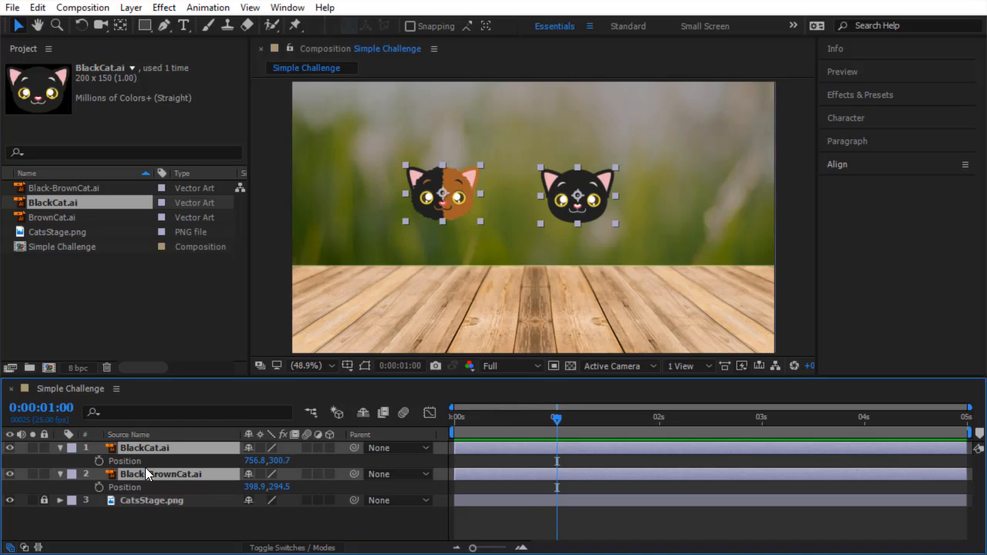
click(98, 461)
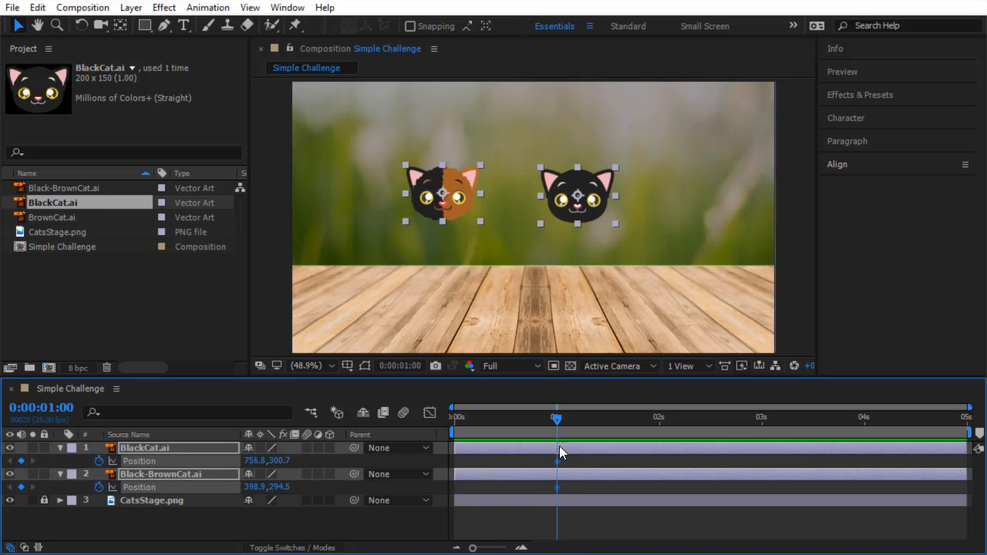
At 0:00:00:00, keyframe the Black-BrownCat's position just off the frame's left edge.
drag(552, 423, 441, 422)
click(200, 523)
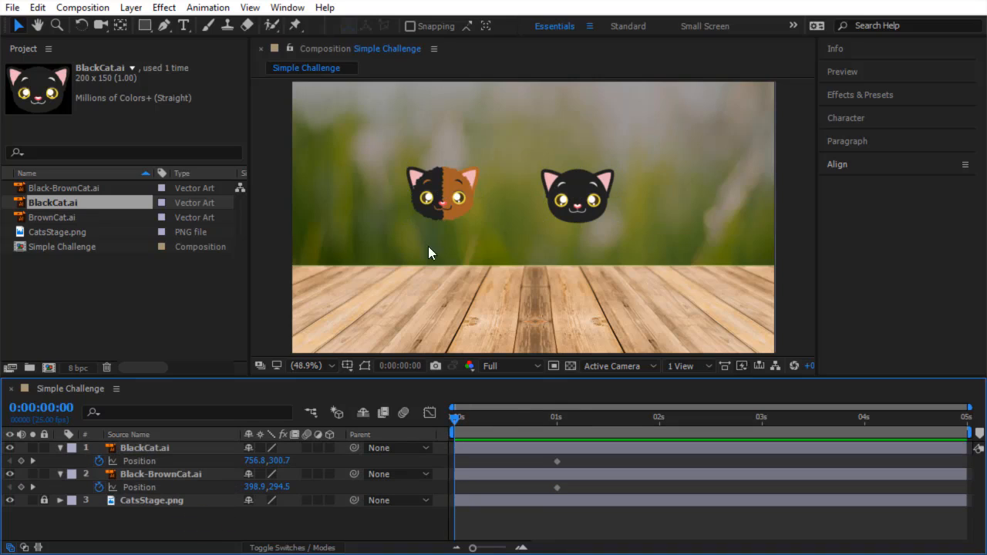
click(458, 183)
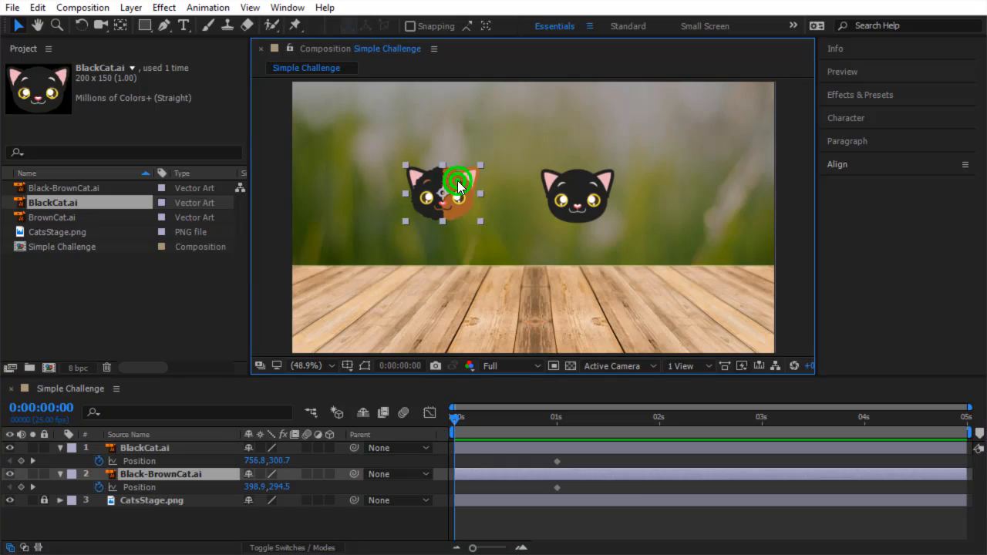
key(alt+shift+p)
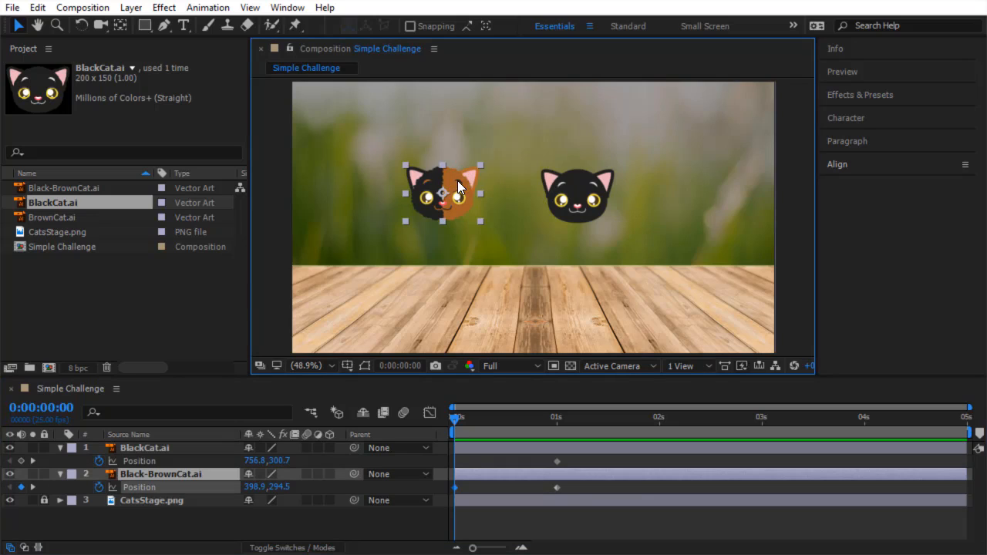
drag(457, 181, 264, 199)
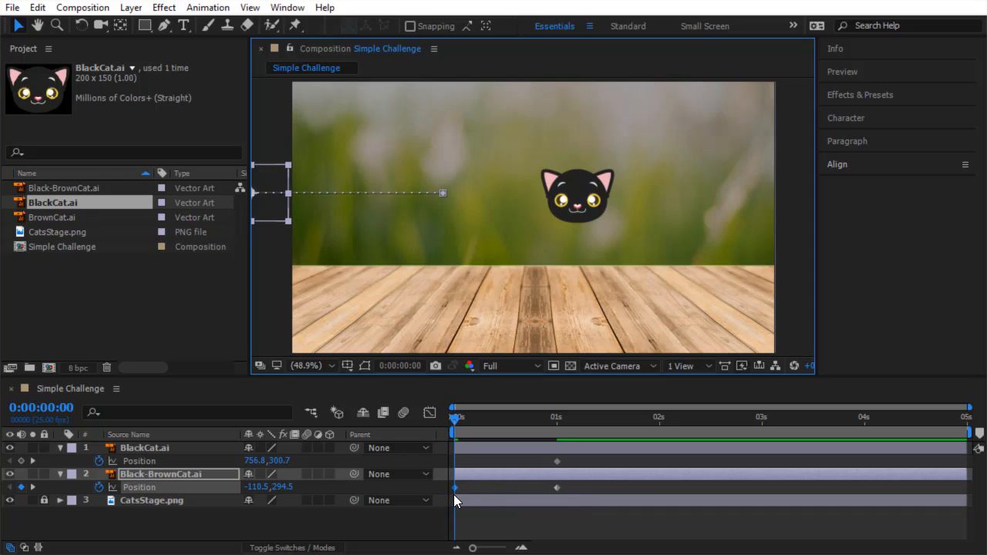
drag(454, 417, 437, 457)
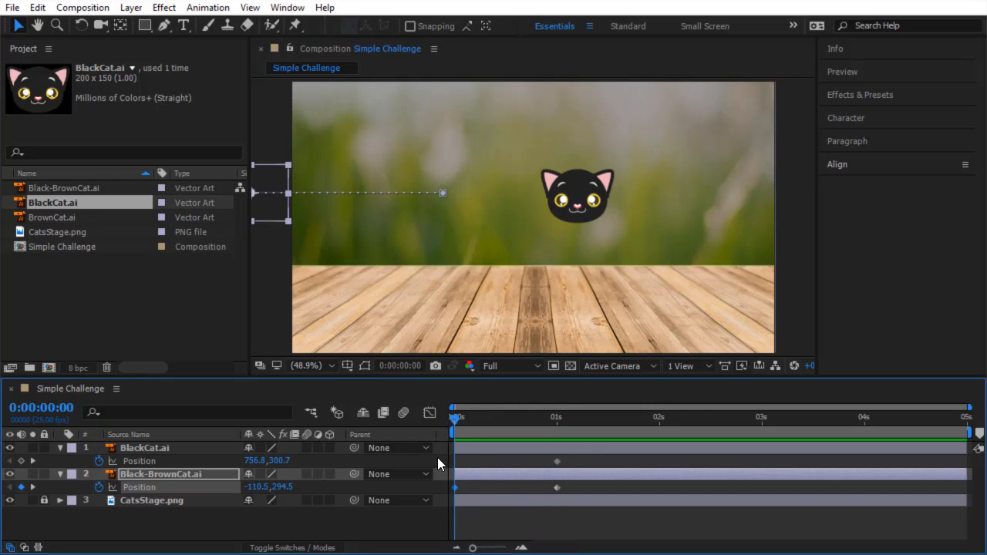
At 0:00:00:00, keyframe the BlackCat's position off the frame's right edge, then scrub to one second.
click(589, 190)
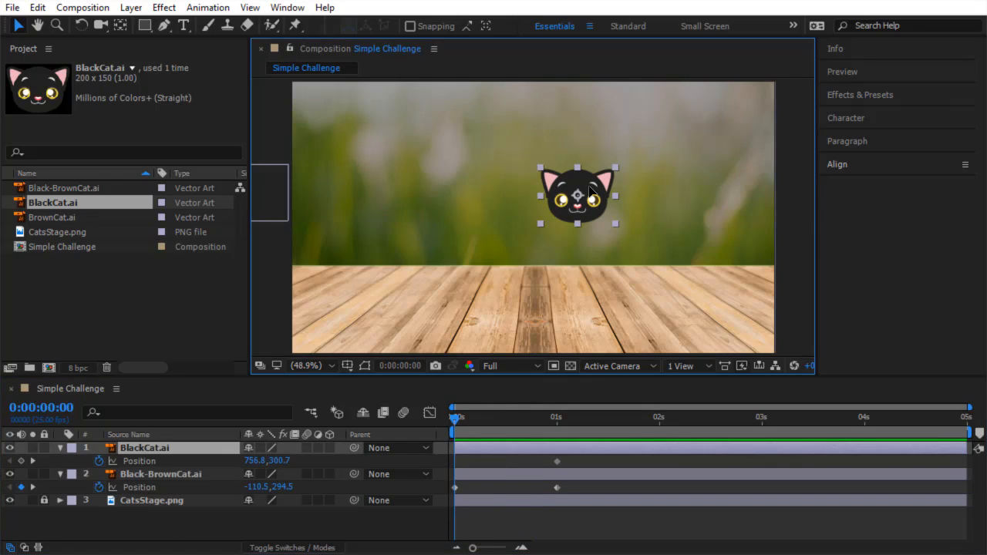
key(alt+shift+p)
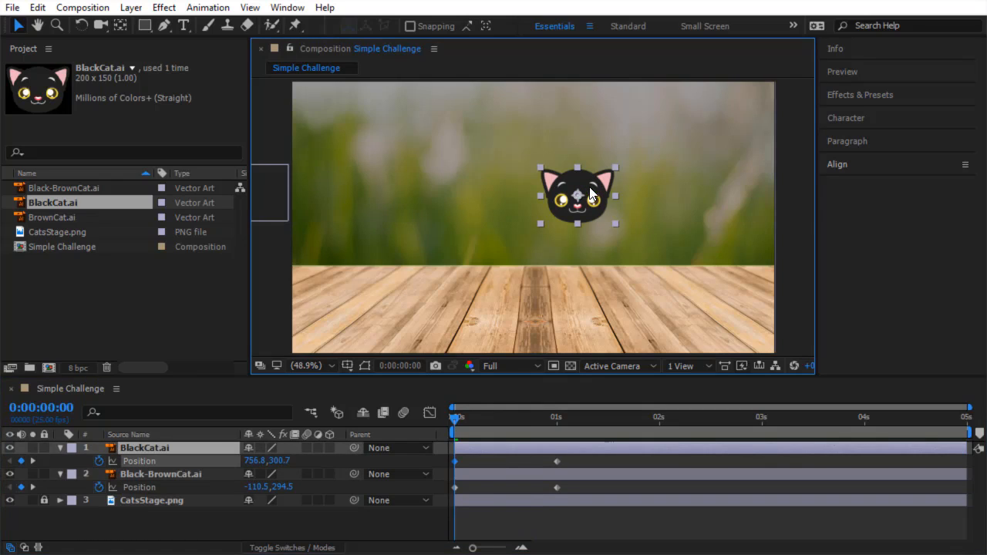
drag(589, 194, 830, 213)
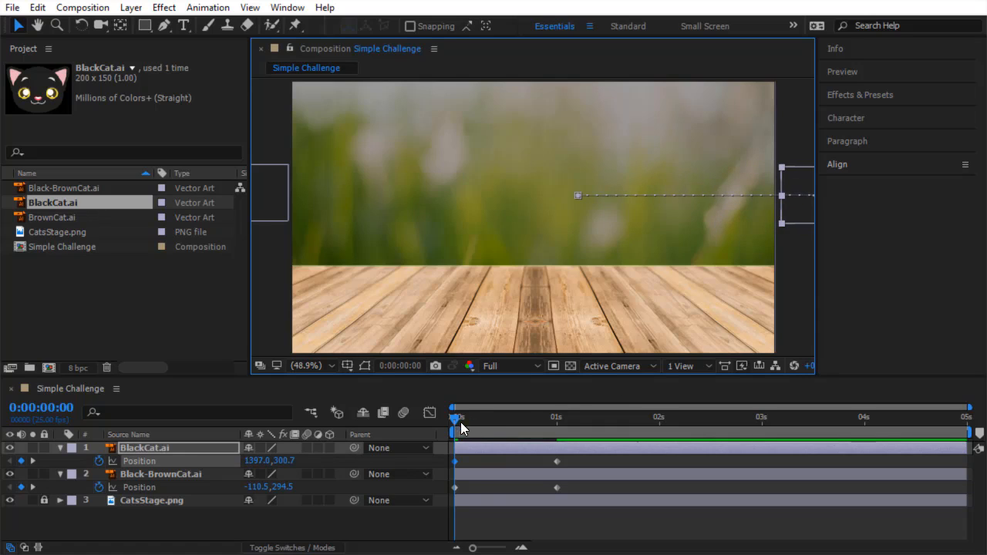
click(455, 422)
drag(454, 422, 556, 458)
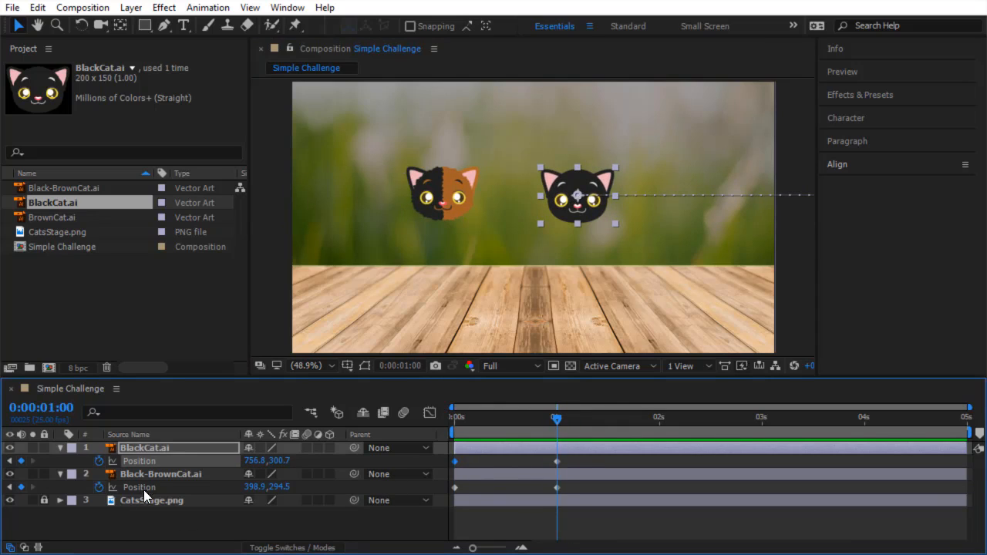
Select both cat layers, show only their Scale properties, and add Scale keyframes at 0:00:01:00.
ctrl+click(166, 470)
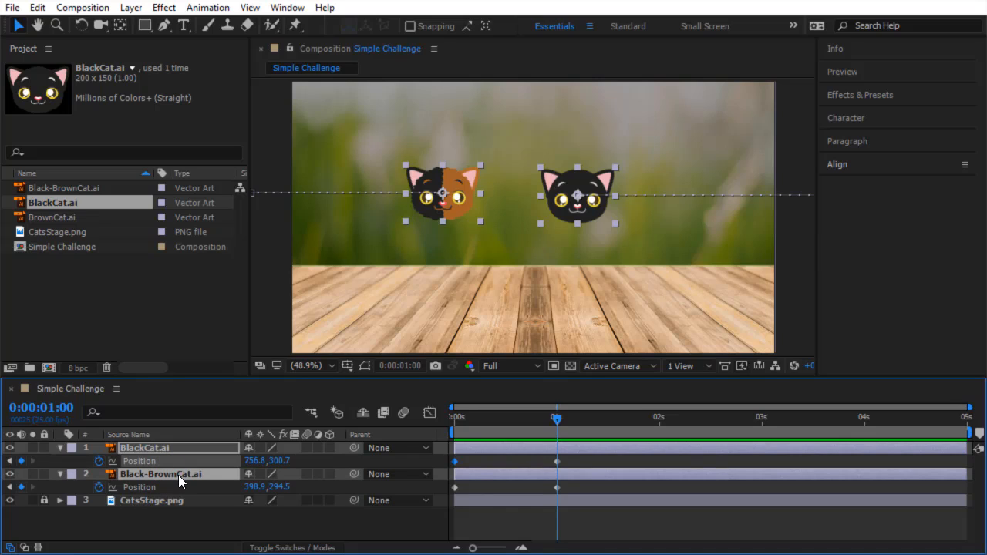
key(s)
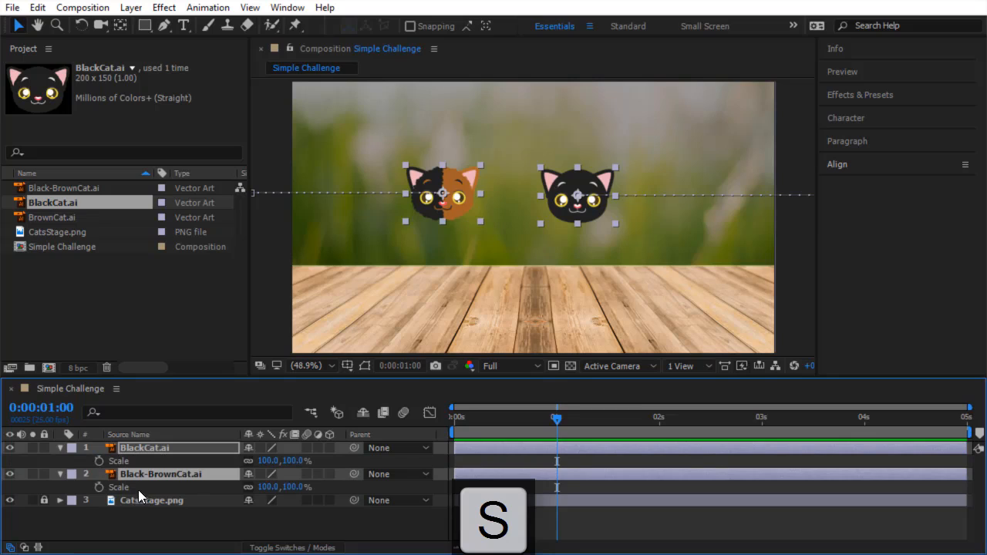
click(99, 461)
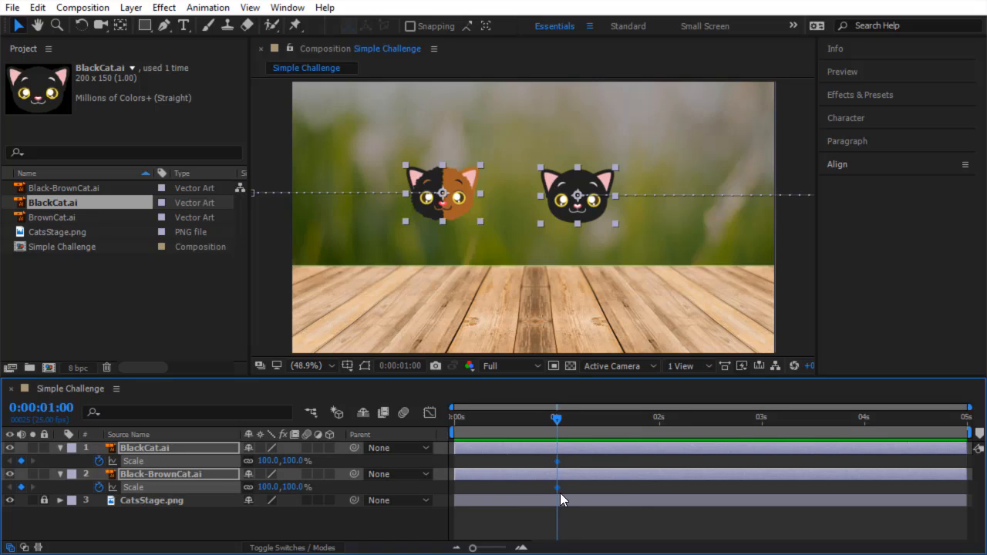
At 0:00:02:00, set both cats' Scale to 150%.
drag(558, 417, 659, 436)
click(295, 461)
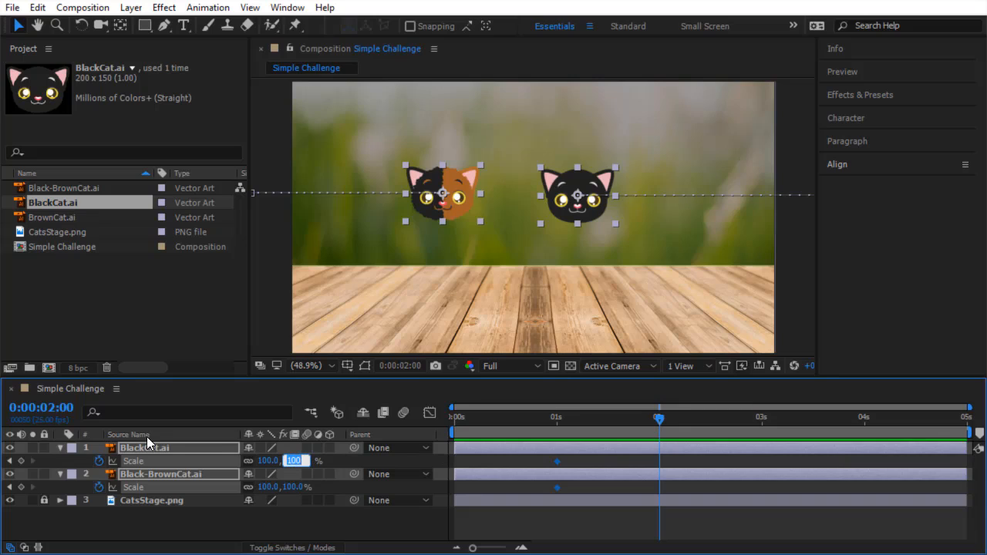
text(150)
key(Return)
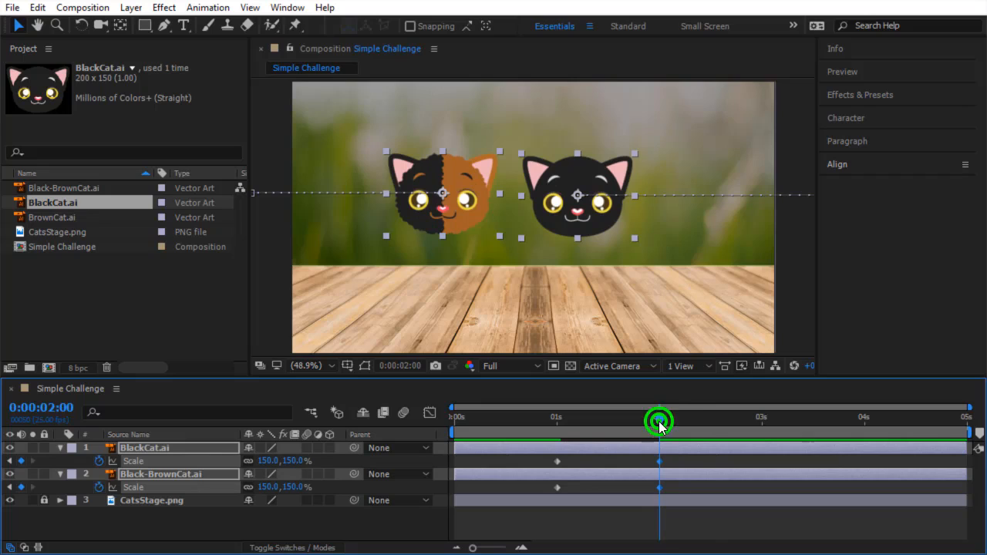
At 0:00:03:00, set both cats' Scale to 100%.
drag(658, 421, 757, 438)
click(293, 461)
text(100)
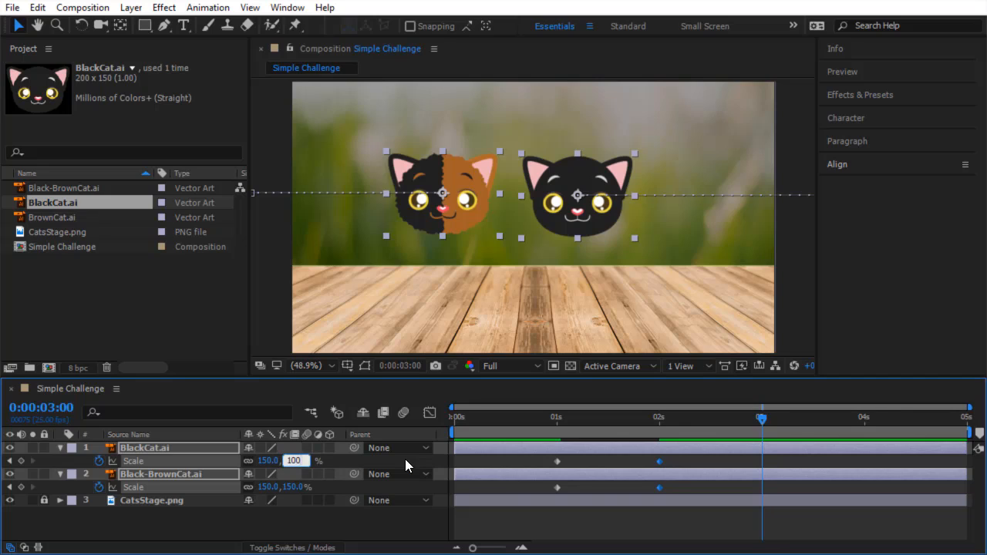
key(Return)
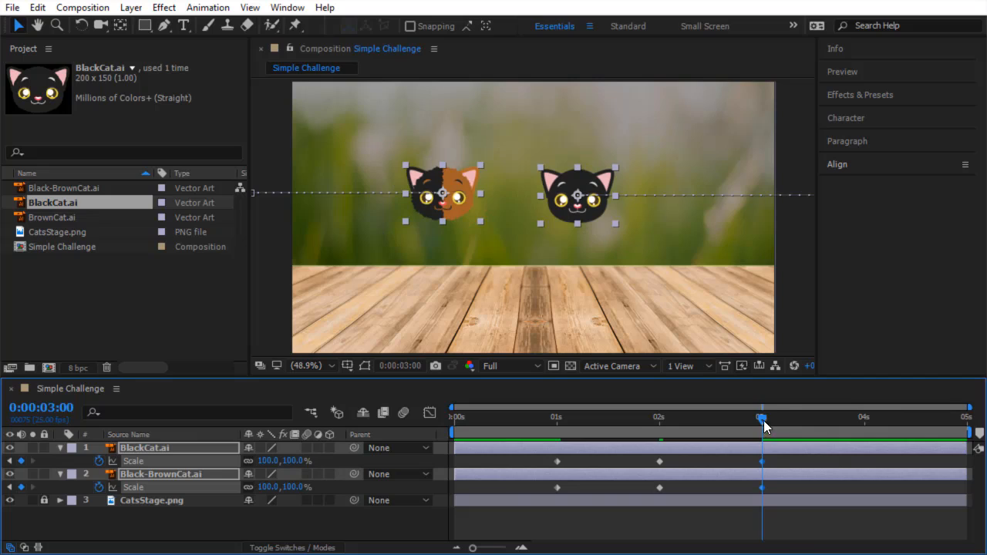
Show Position alongside Scale and add Position keyframes for both cats at 0:00:03:00.
mouse_move(763, 424)
mouse_down()
mouse_move(869, 423)
mouse_move(759, 429)
mouse_up()
key(shift+p)
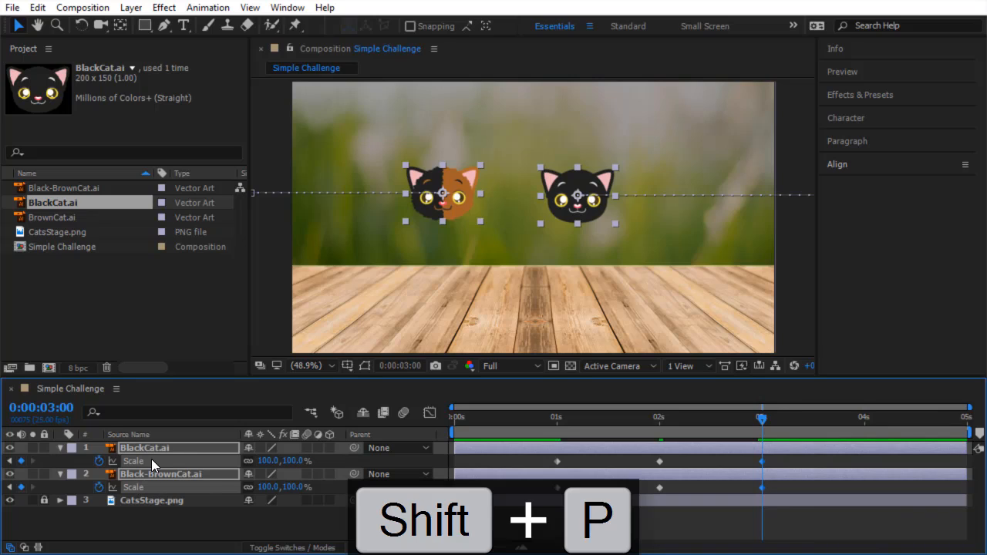
key(shift+p)
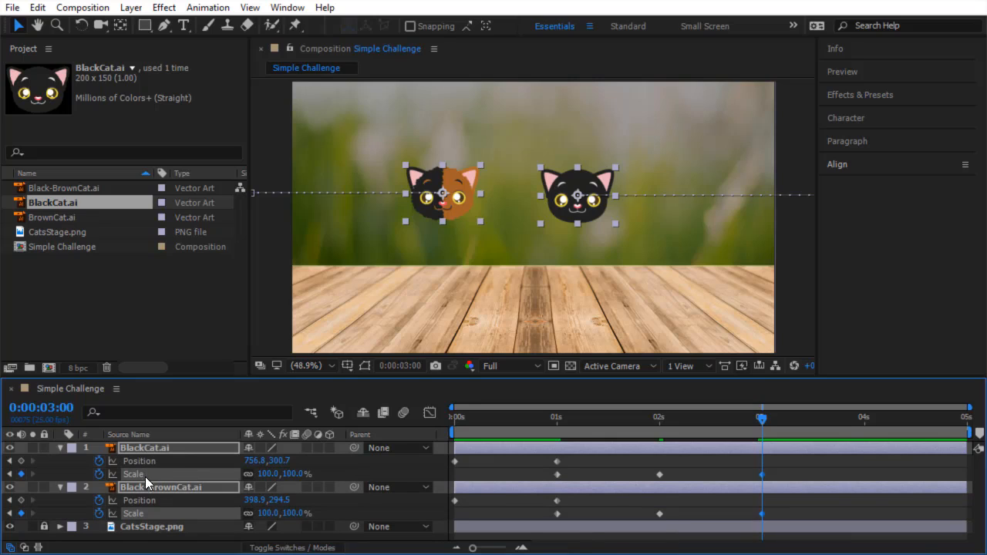
click(21, 460)
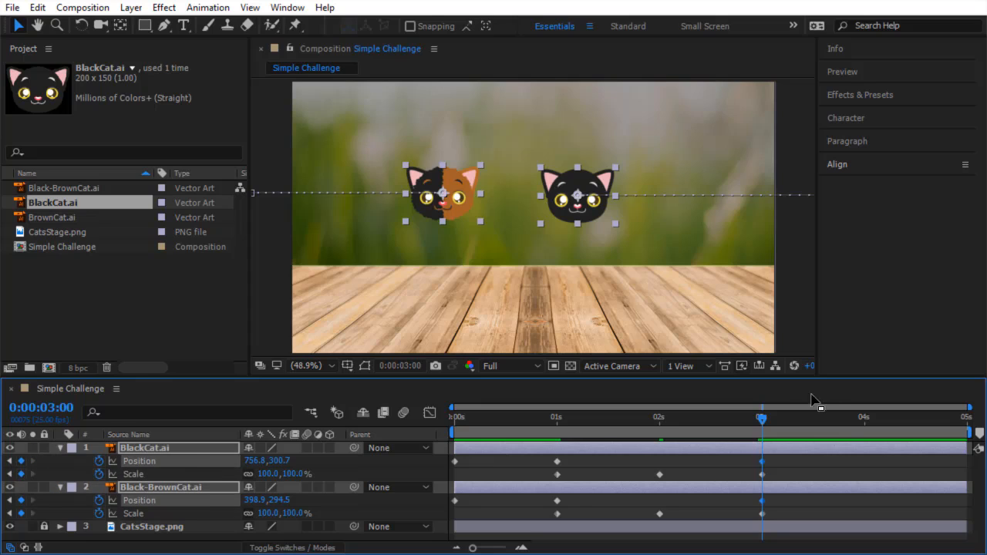
At 0:00:04:01, move the Black-BrownCat off the frame's left edge and the BlackCat off the right edge.
drag(763, 422, 868, 469)
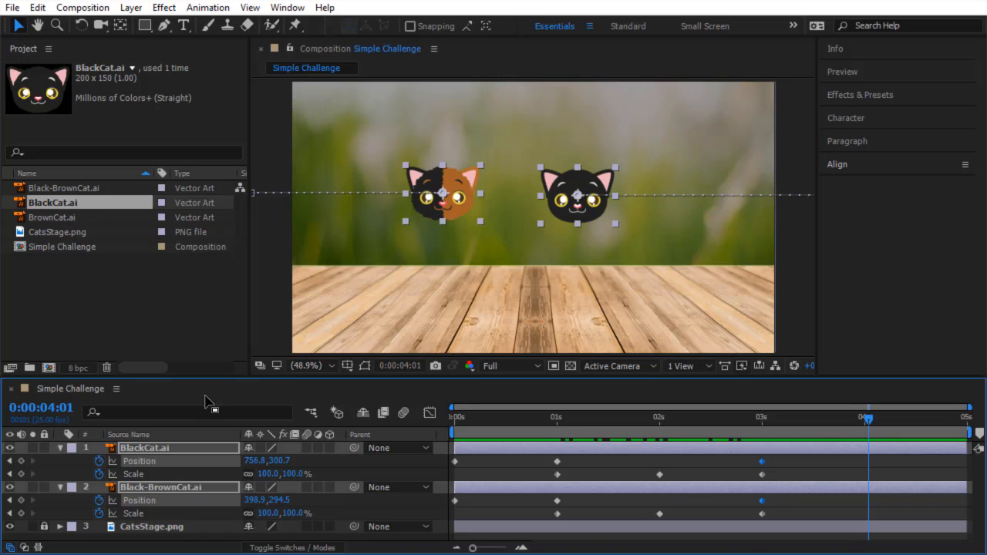
key(F2)
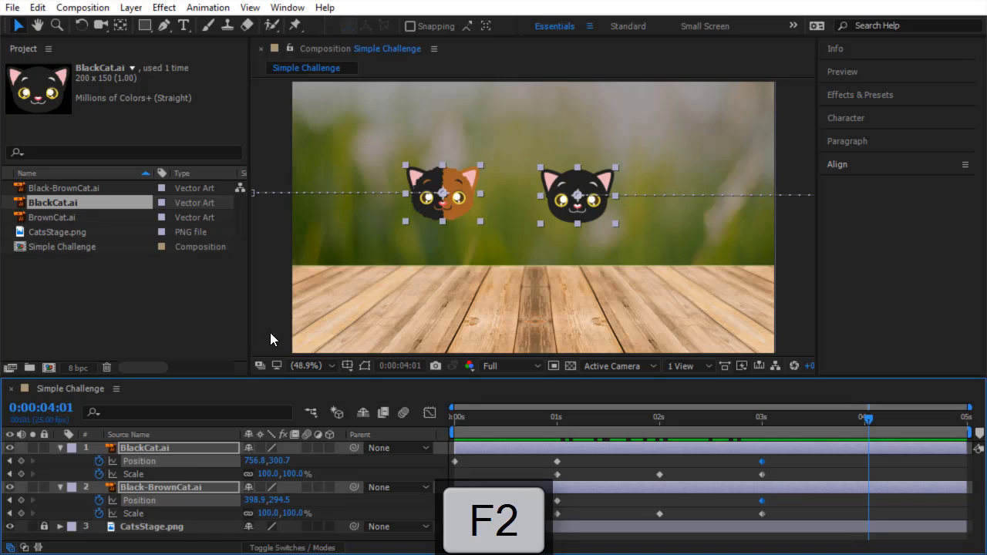
drag(453, 178, 258, 194)
click(563, 218)
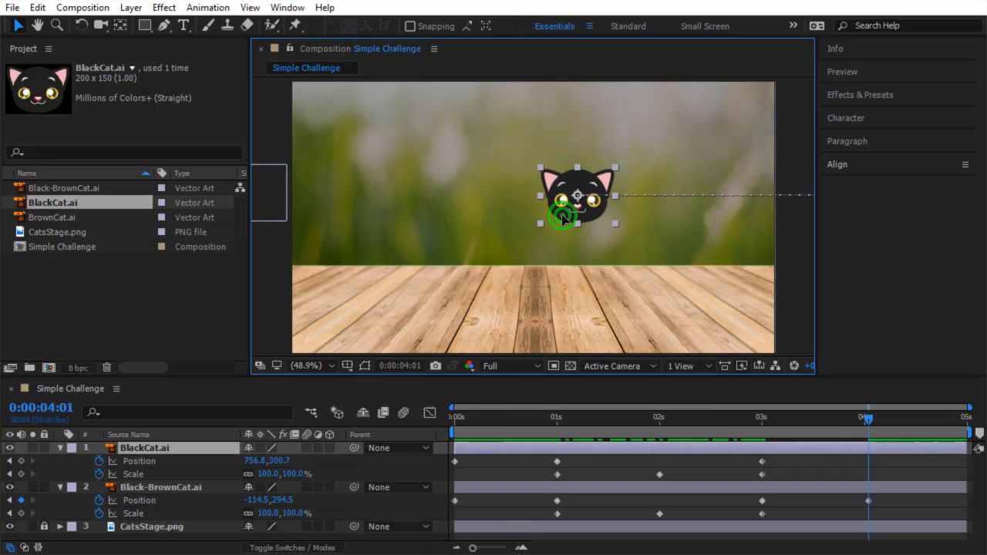
drag(563, 218, 801, 228)
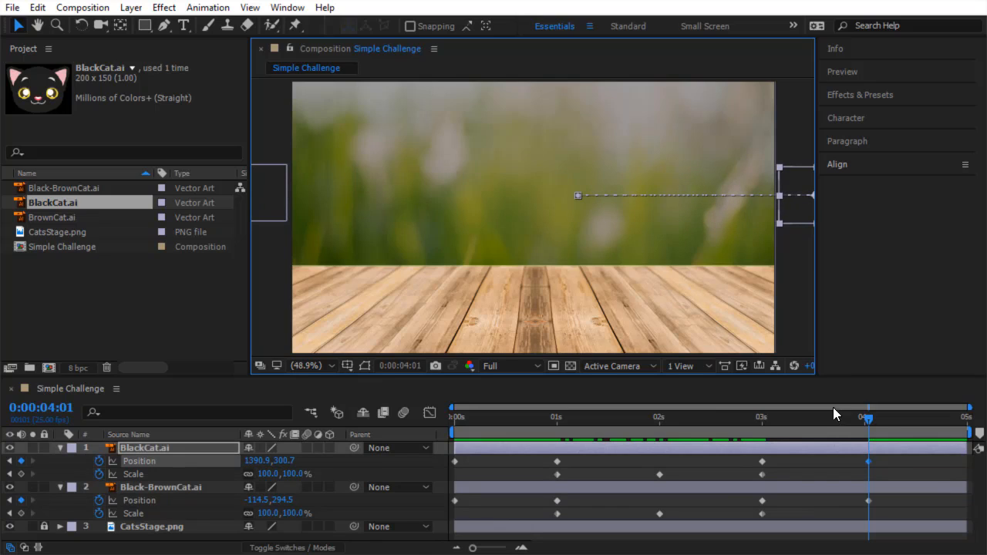
Preview the animation from the start.
drag(868, 418, 442, 473)
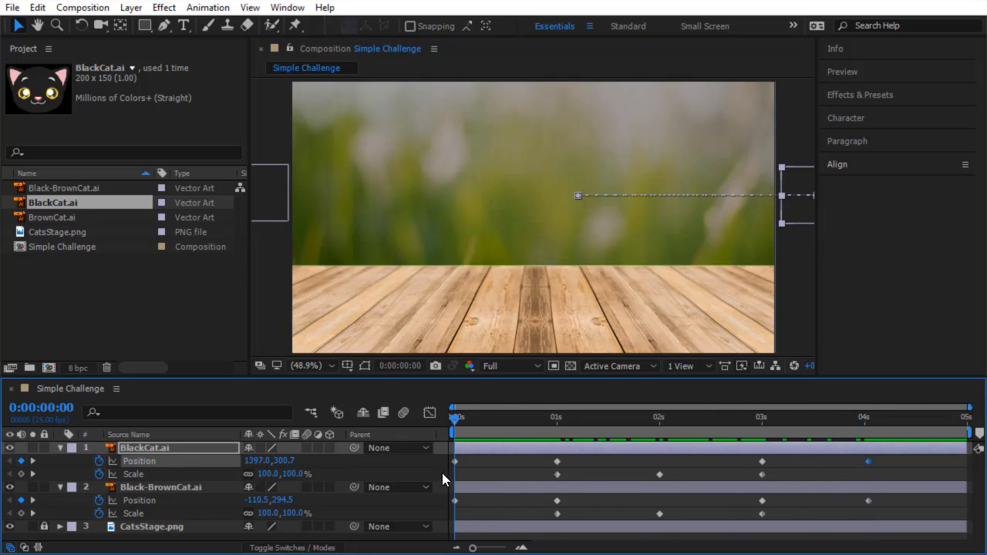
key(space)
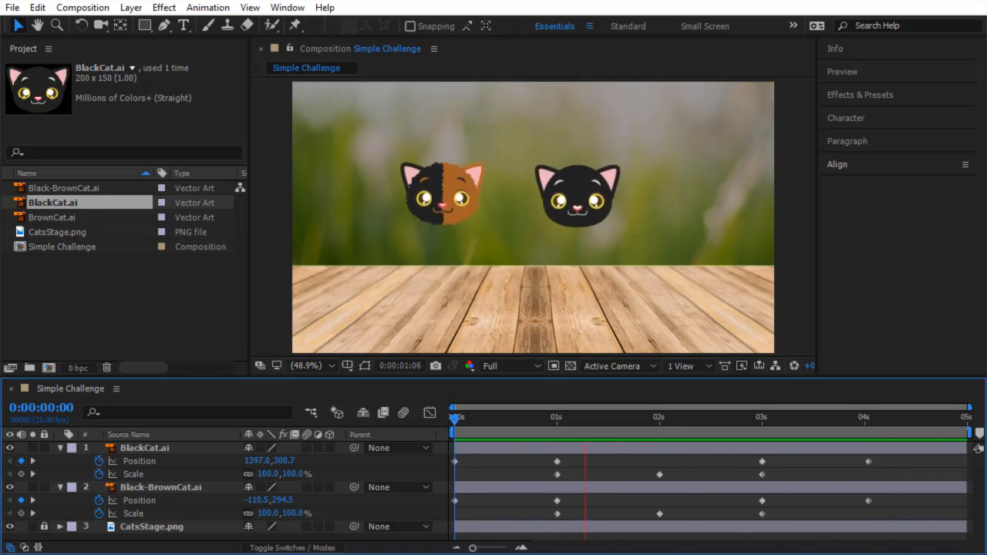
click(454, 416)
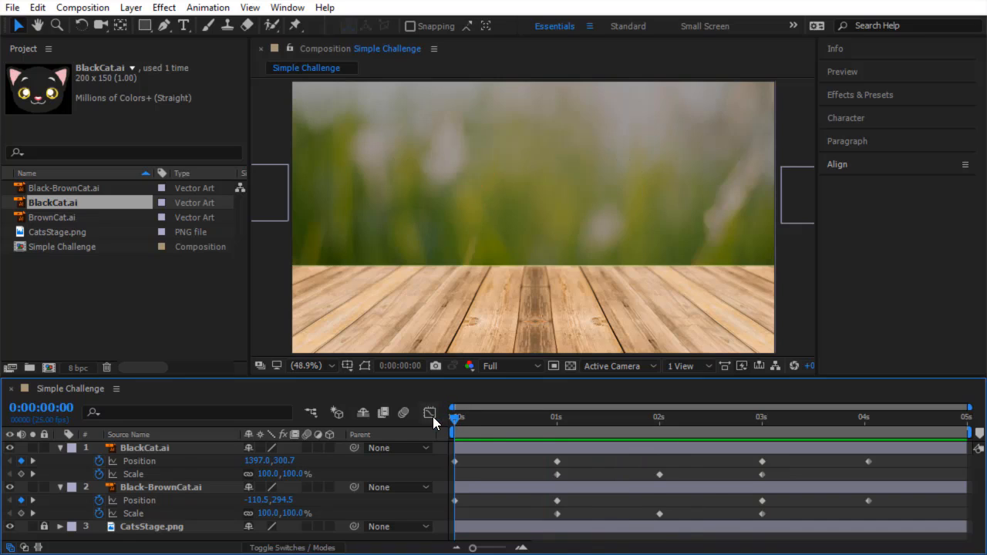
Show Opacity for both cat layers and keyframe it at 0% at 0:00:00:00.
click(146, 483)
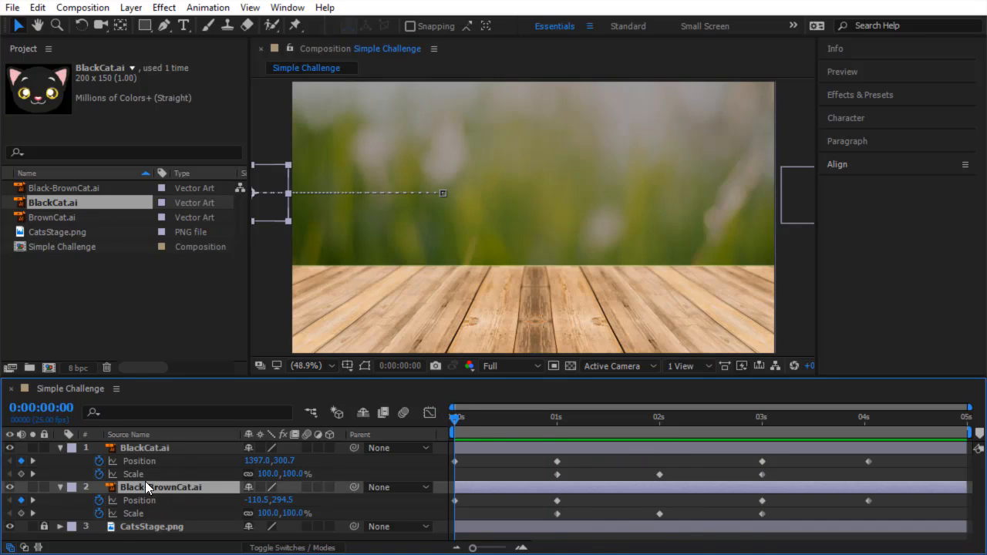
shift+click(171, 447)
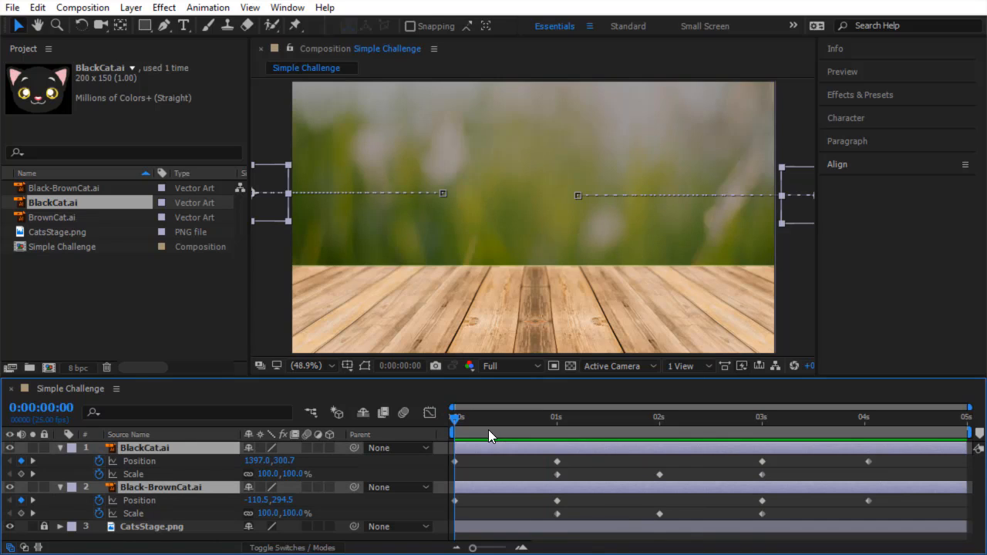
key(shift+t)
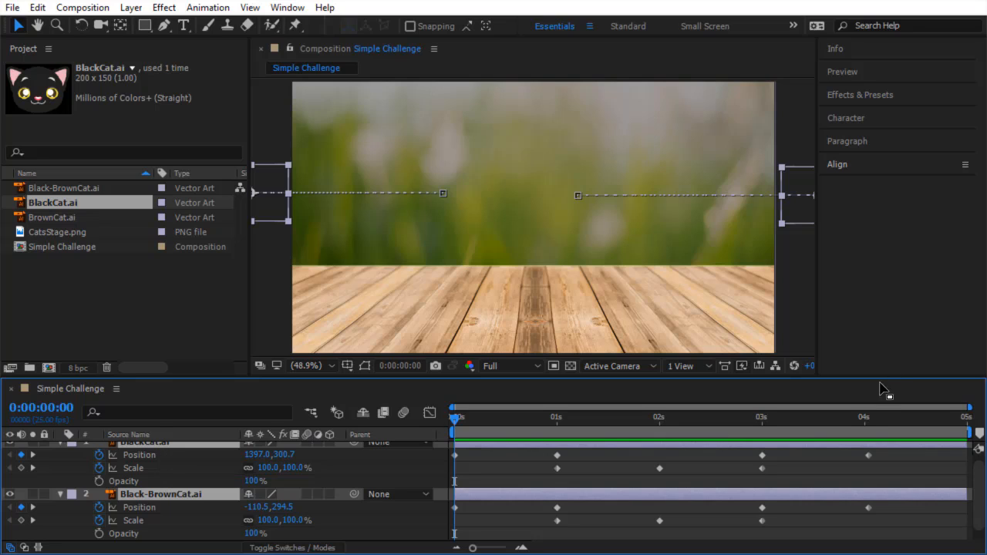
drag(881, 377, 881, 355)
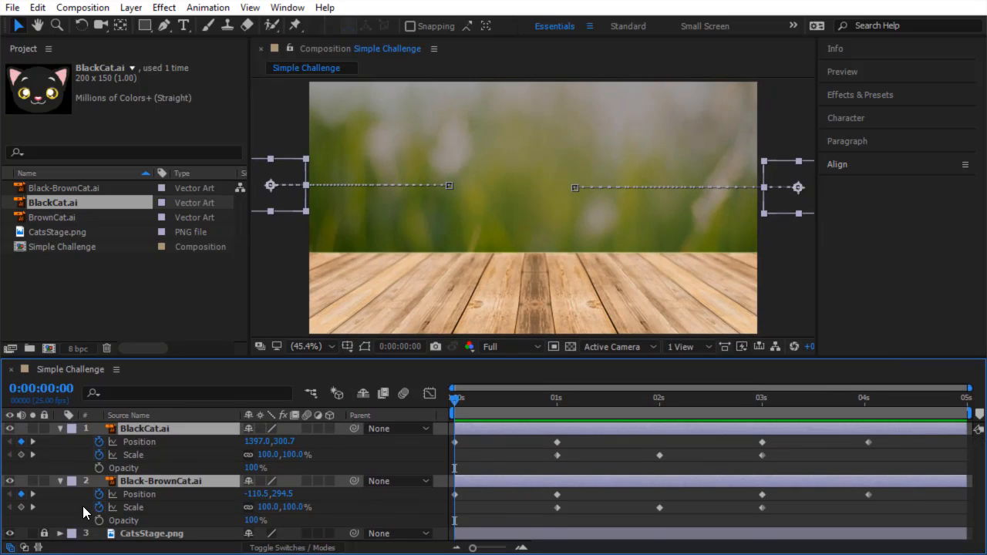
click(98, 467)
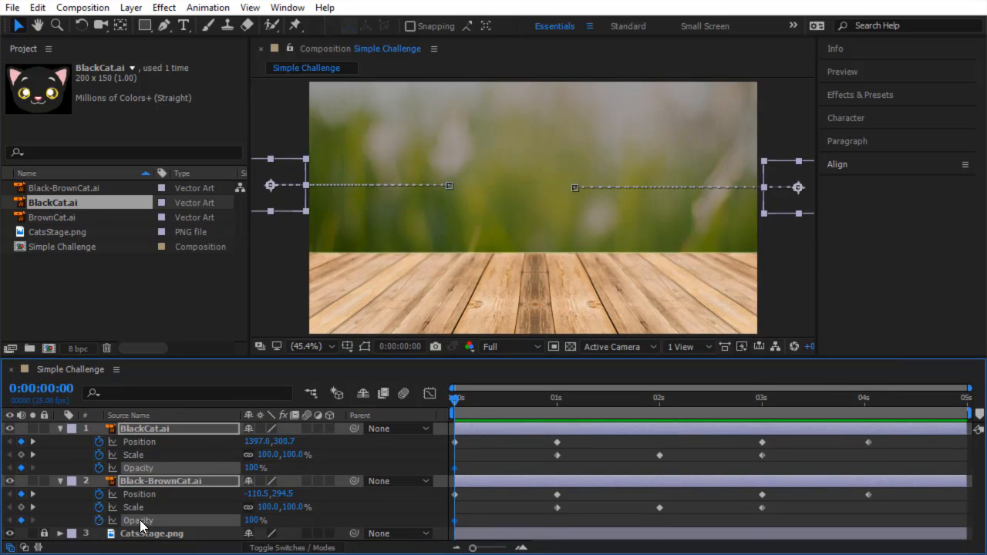
click(257, 468)
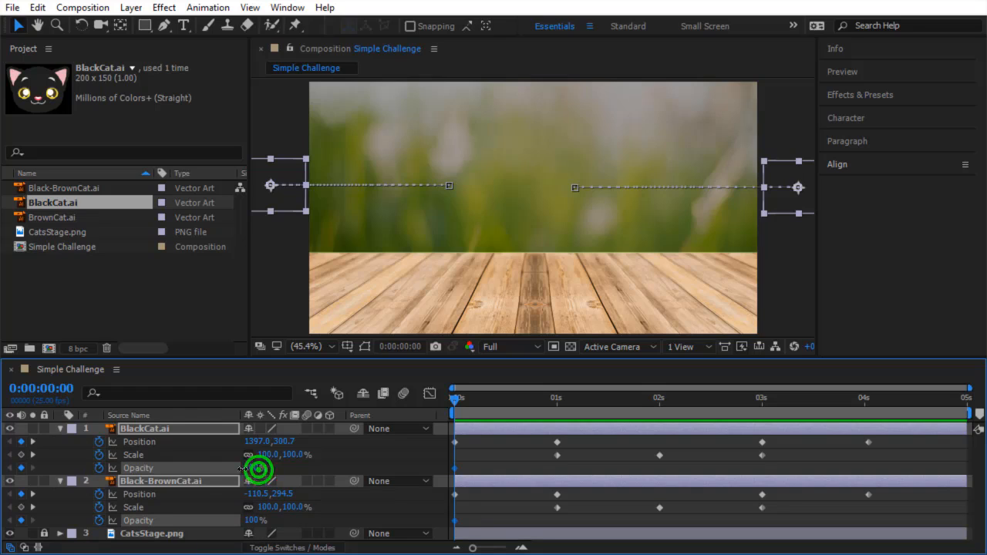
text(0)
key(Return)
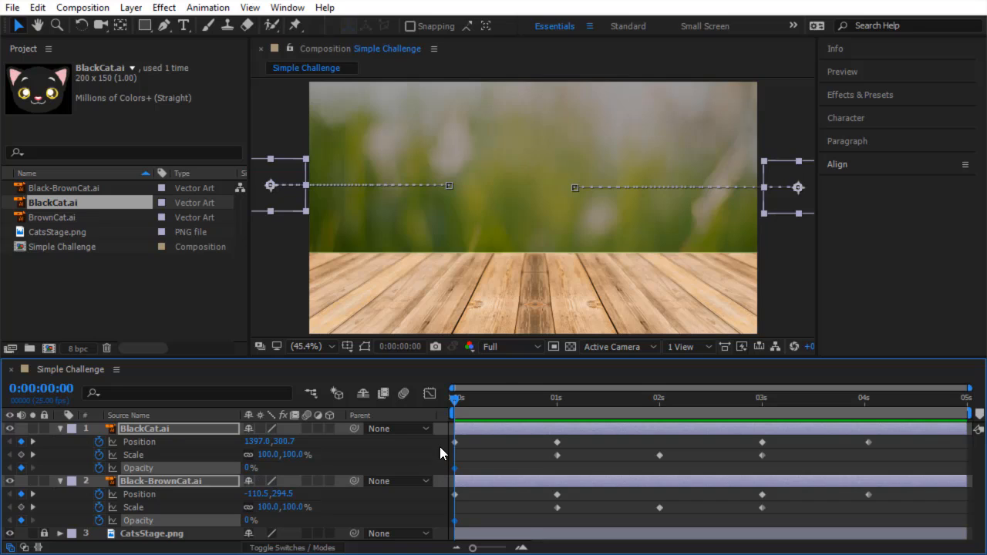
At 0:00:00:12, set both cats' Opacity to 100%.
drag(454, 399, 503, 408)
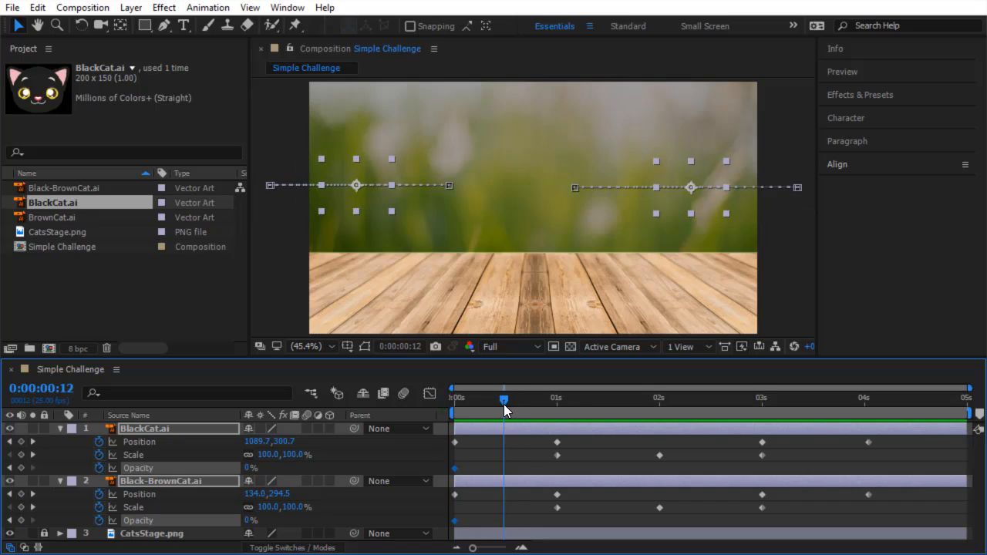
click(246, 522)
drag(246, 523, 376, 525)
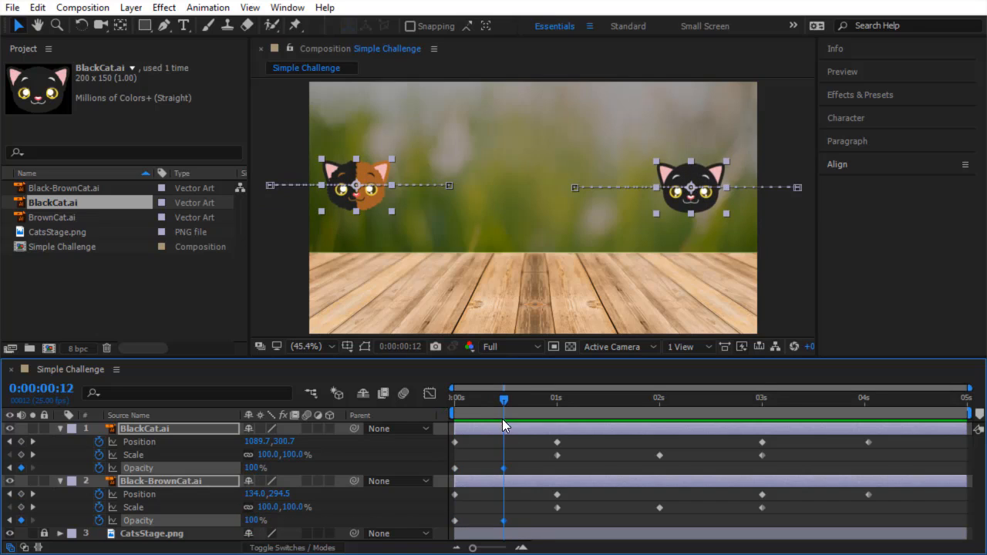
Add Opacity keyframes for both cats at 0:00:03:13.
drag(502, 400, 811, 424)
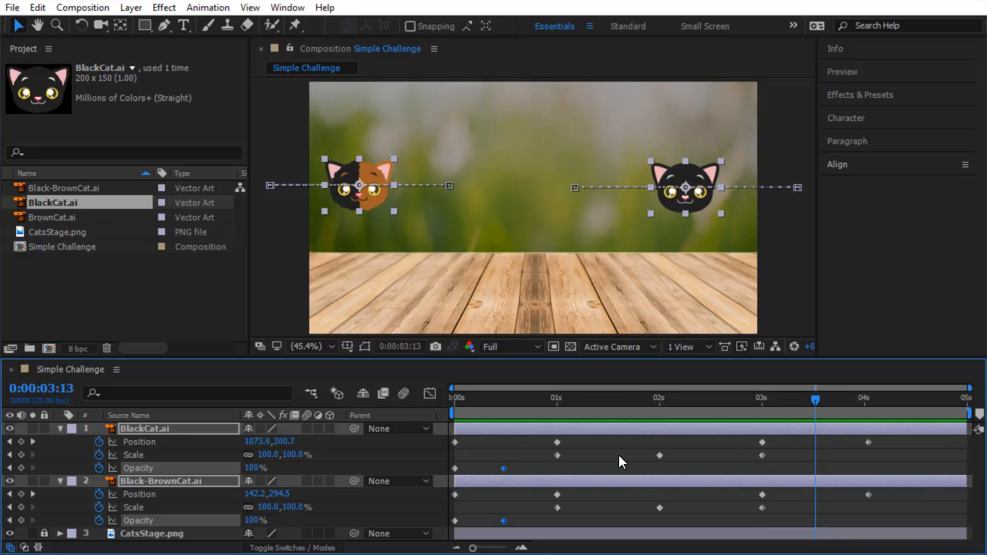
click(21, 468)
click(21, 520)
At 0:00:04:01, set both cats' Opacity to 0%.
drag(807, 397, 851, 412)
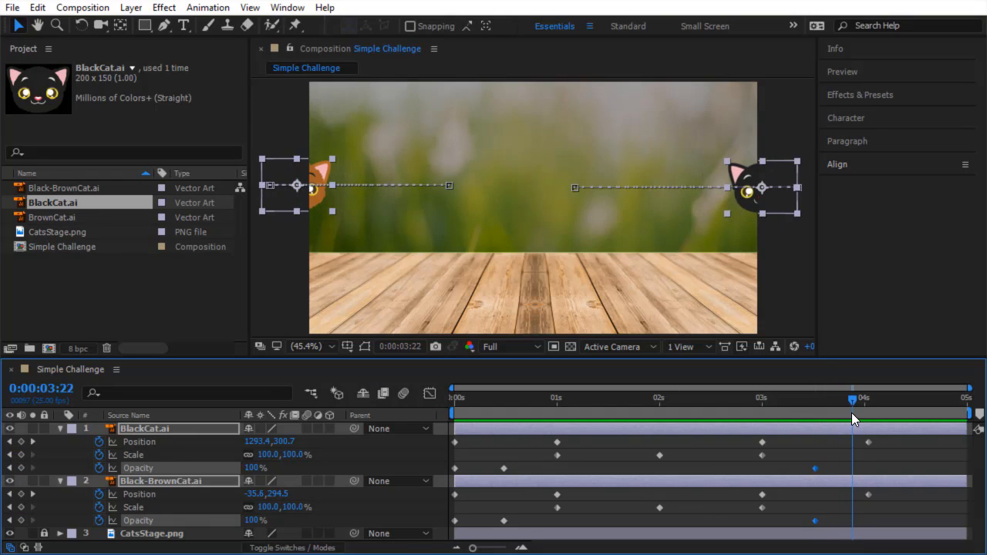
click(32, 443)
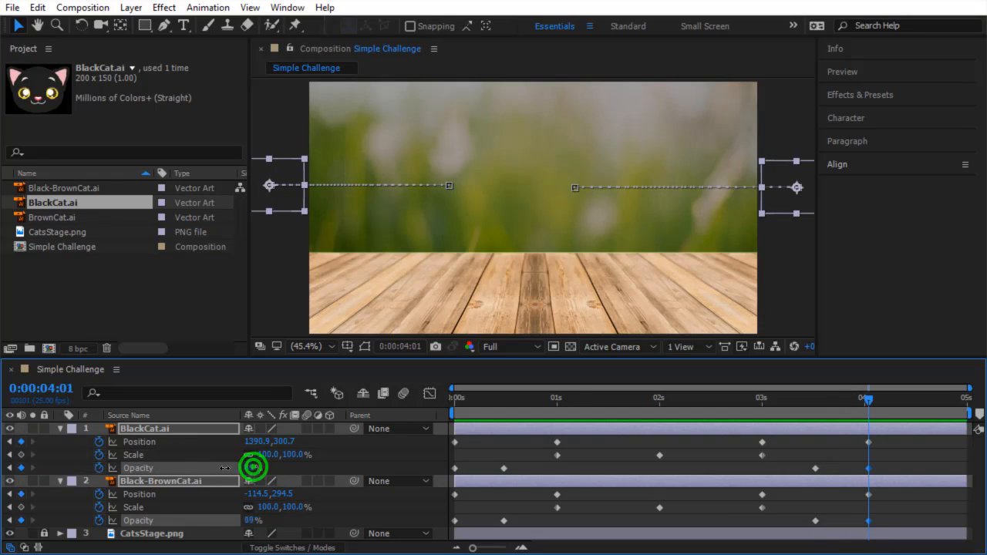
drag(253, 471, 176, 471)
click(902, 460)
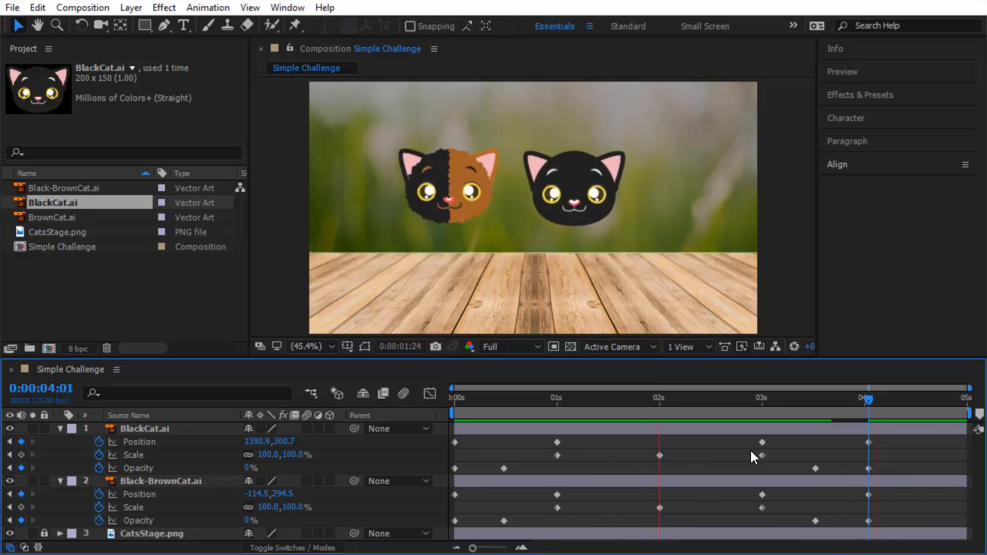
At 0:00:01:12, add a Drop Shadow layer style to the Black-BrownCat.
drag(868, 399, 602, 430)
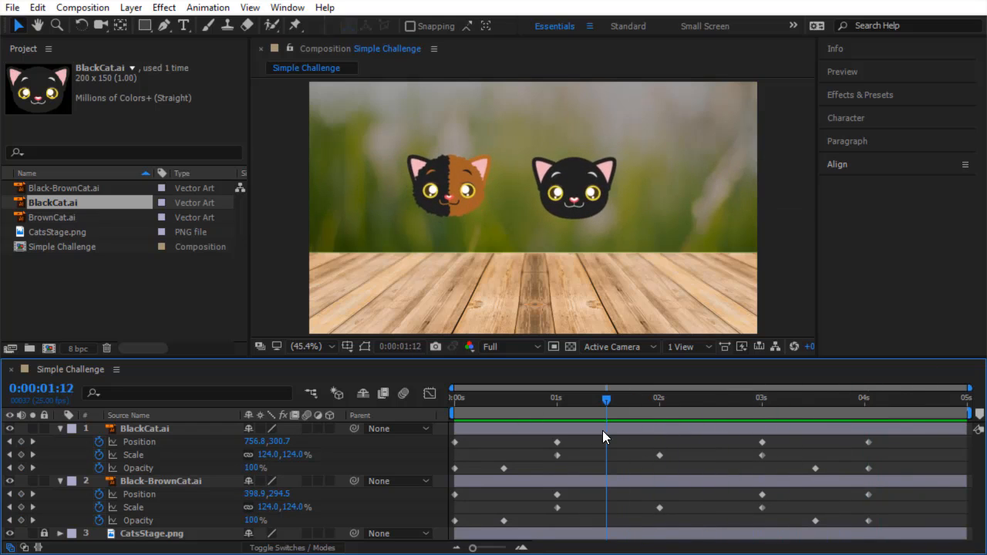
click(445, 201)
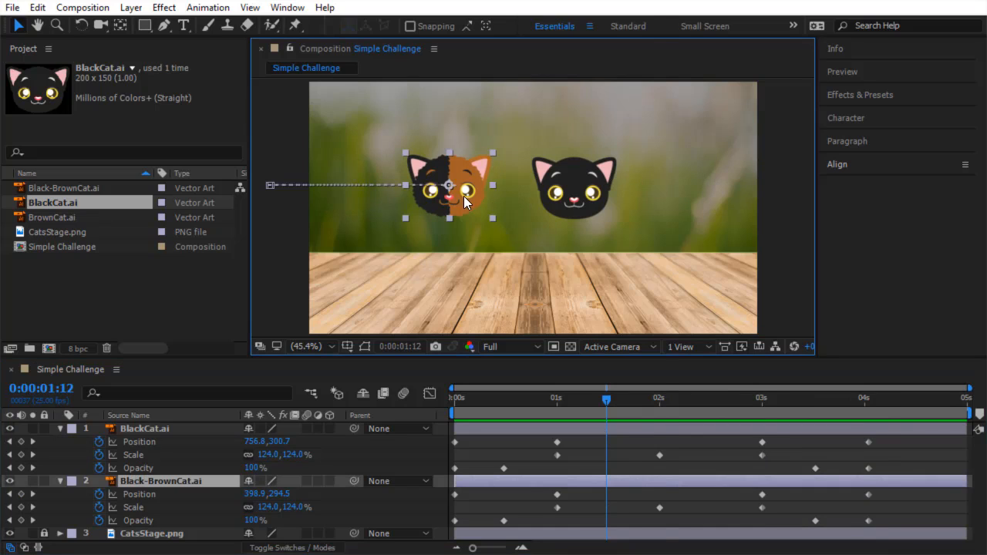
right_click(463, 196)
mouse_move(593, 198)
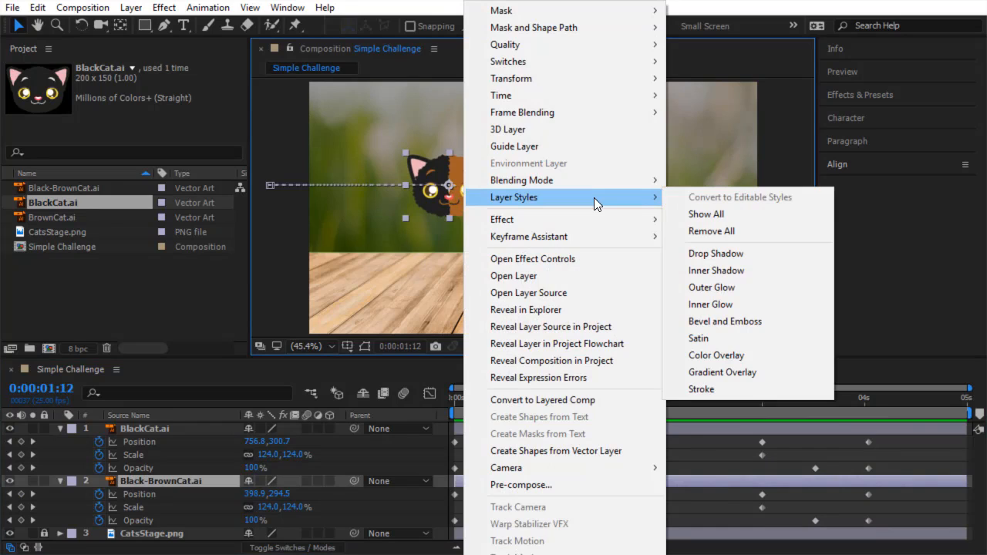
click(728, 254)
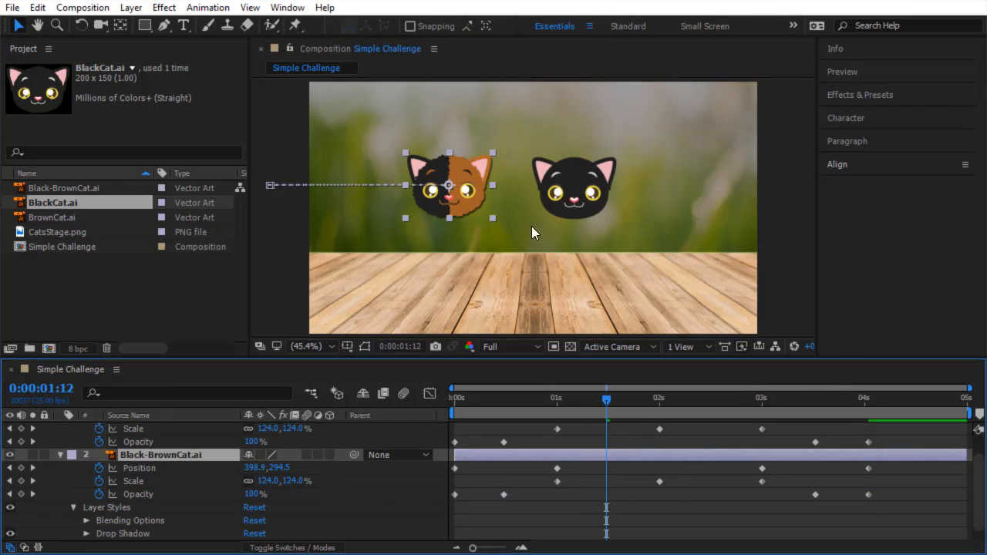
Add a Drop Shadow layer style to the BlackCat.
click(562, 176)
right_click(562, 176)
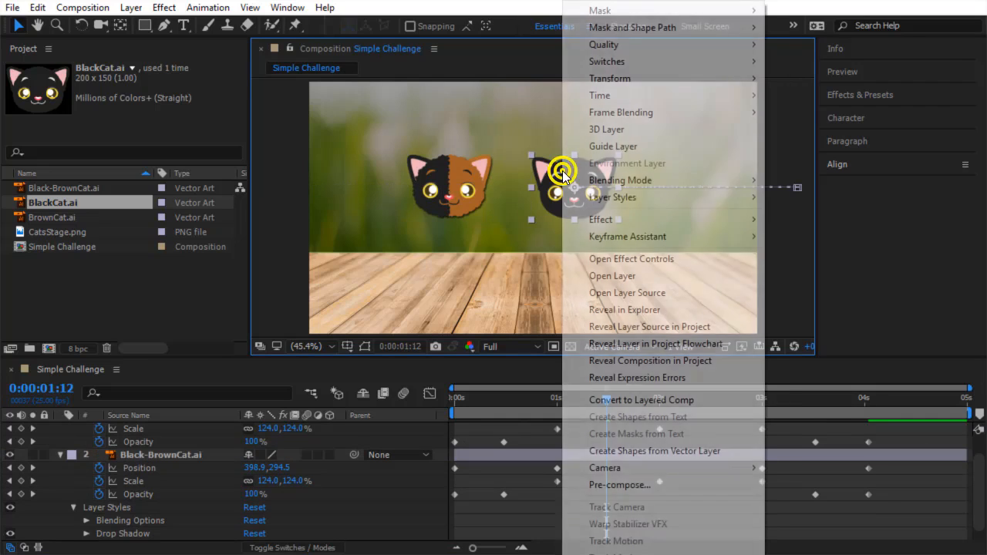
mouse_move(609, 198)
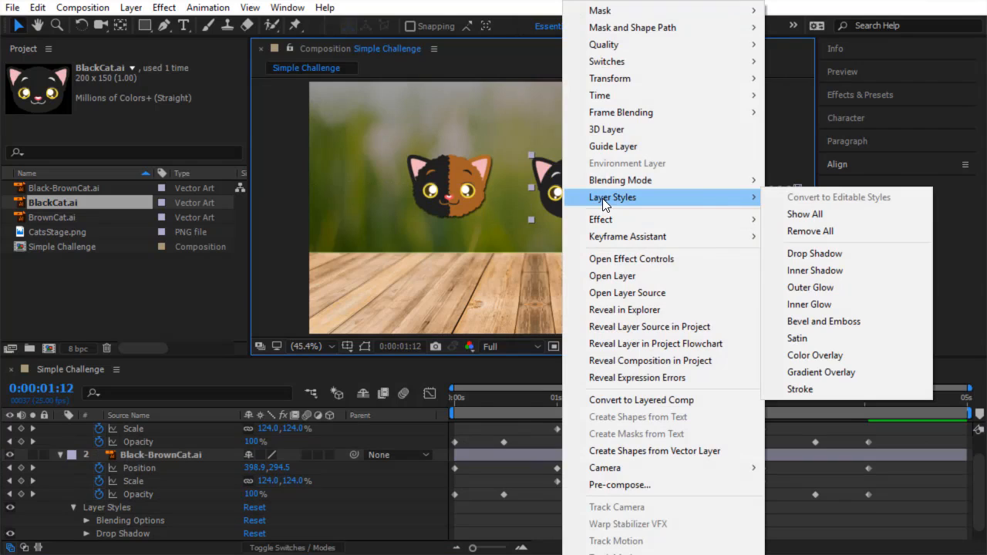
click(811, 250)
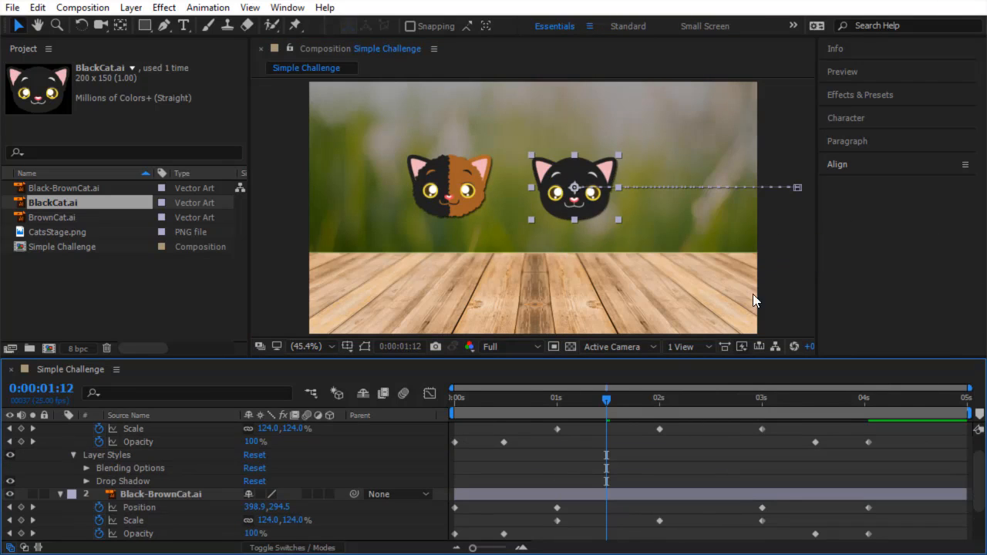
Preview the animation from the start.
drag(609, 398, 436, 427)
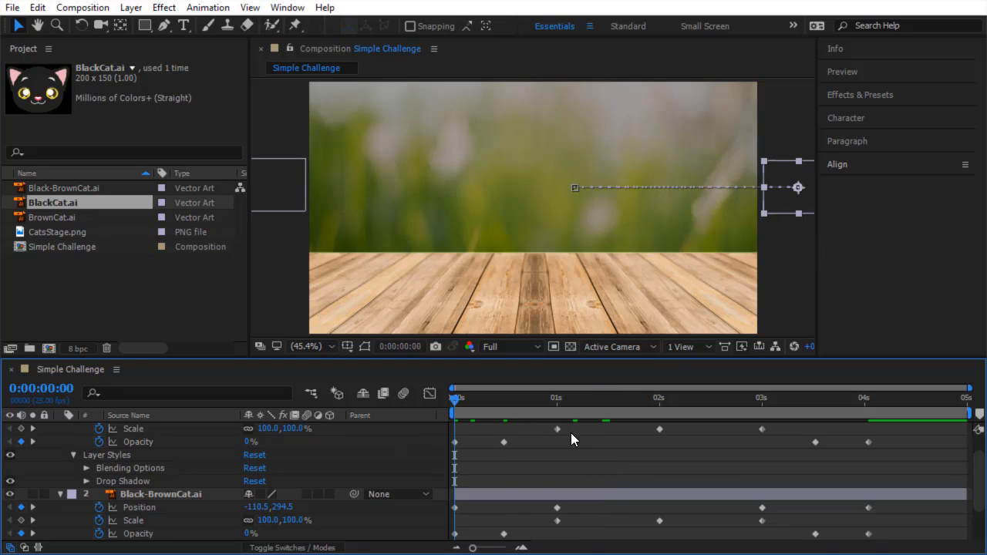
key(space)
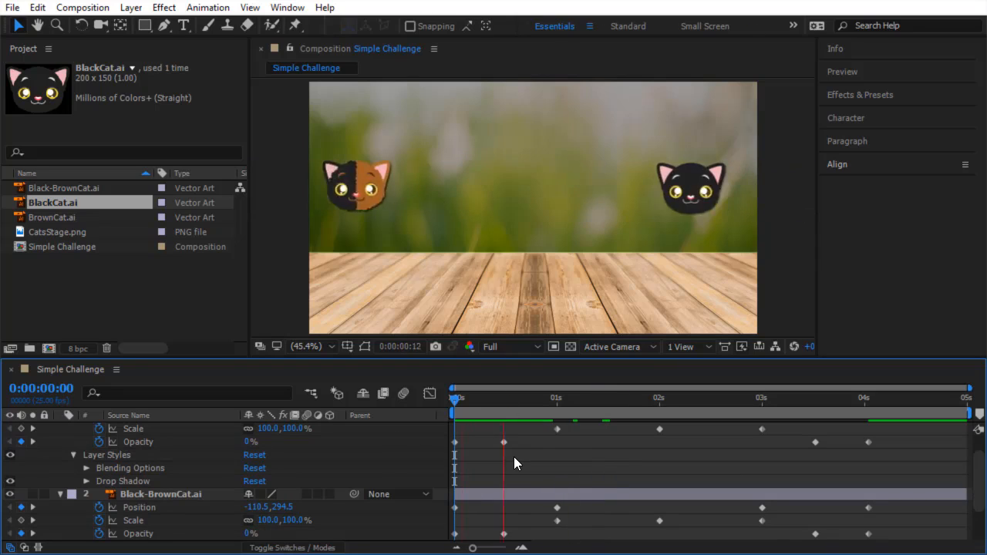